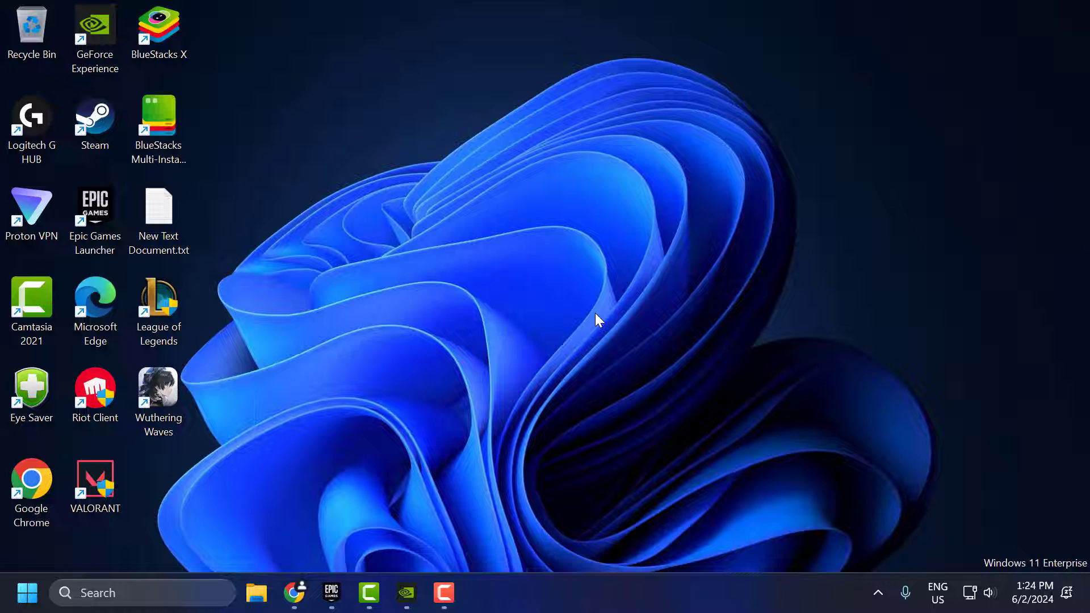
Review the minimum and recommended specs in WutheringWaves.gg's System Requirements and File Size article
click(294, 593)
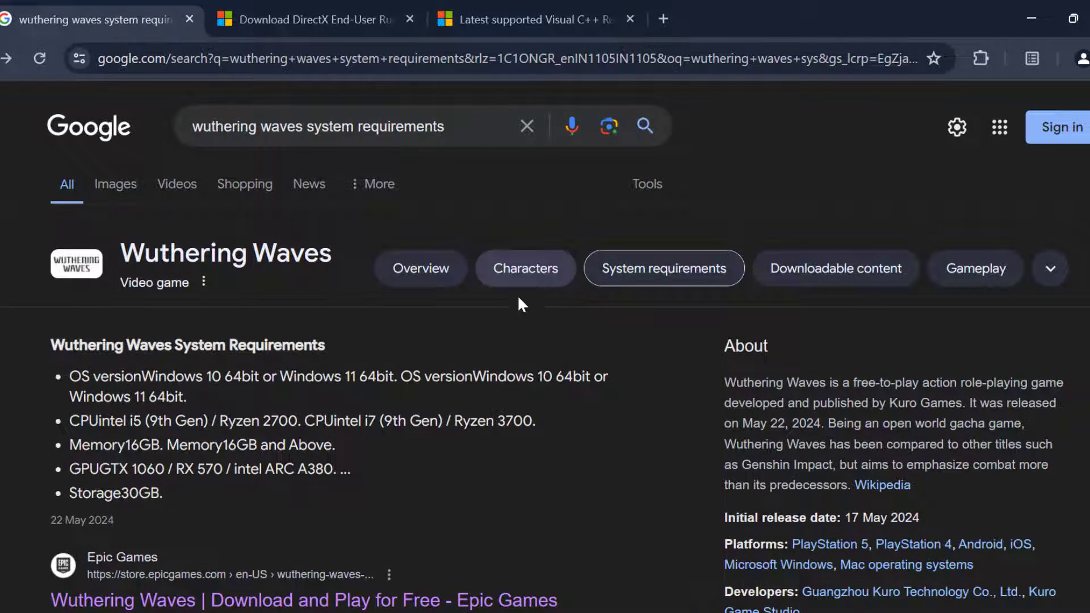
scroll(517, 295, down, 10)
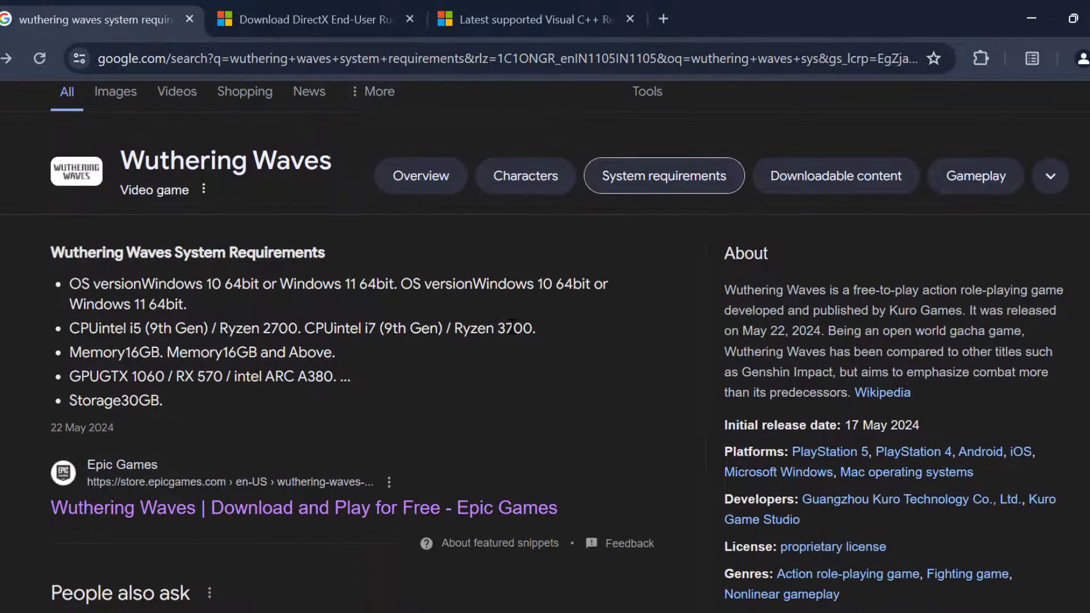
scroll(180, 325, up, 3)
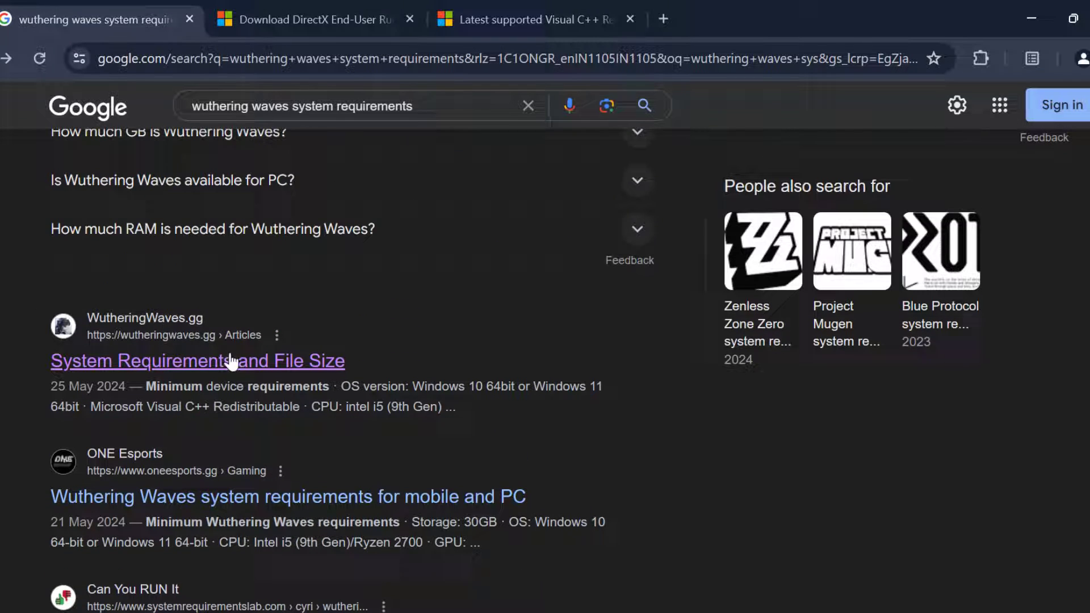
click(316, 372)
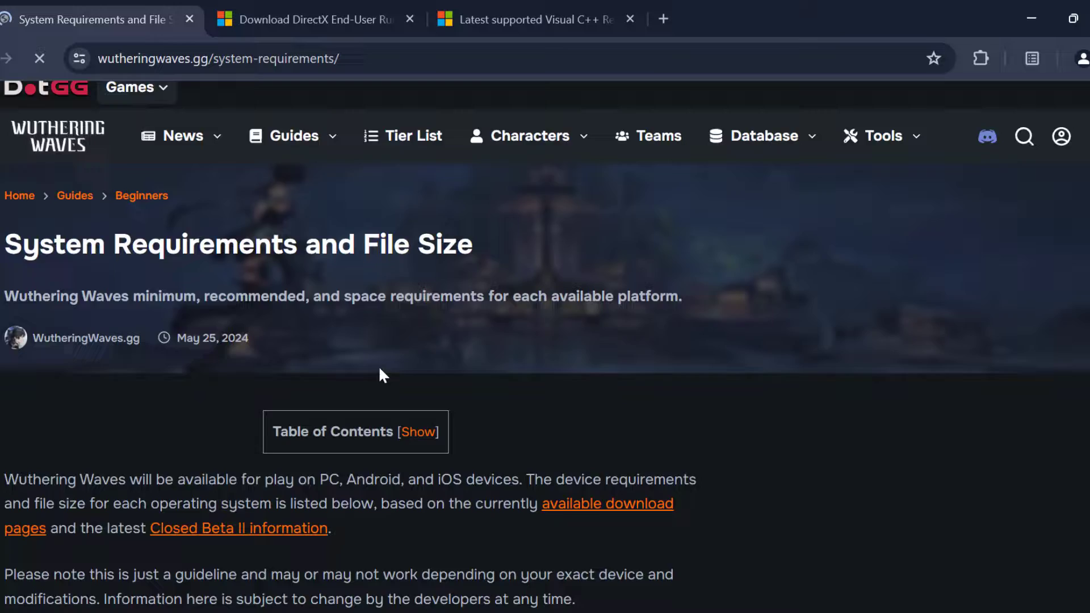
scroll(382, 358, down, 15)
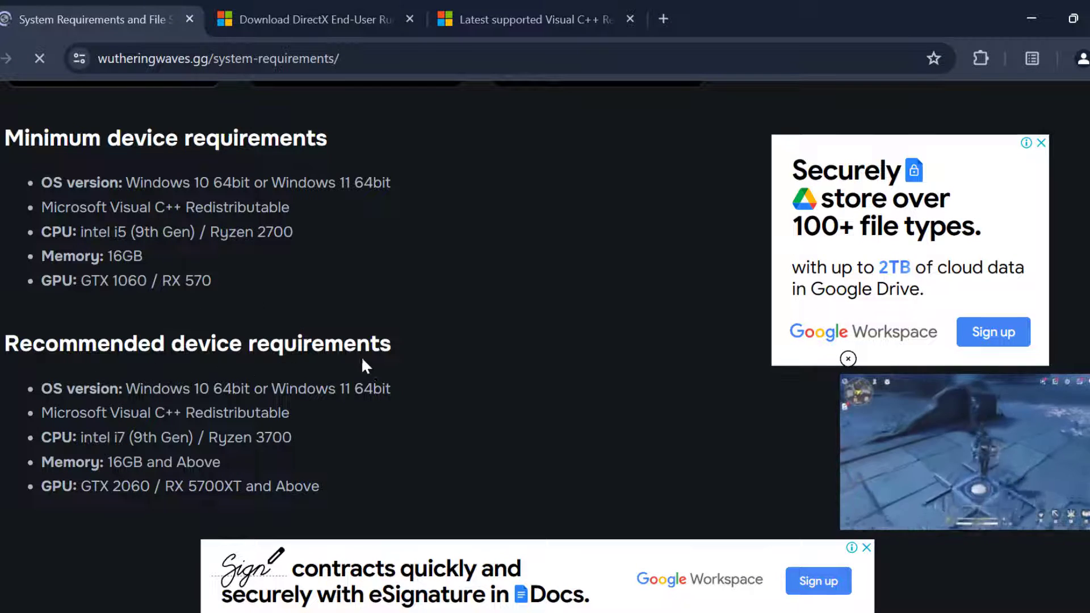
click(1032, 18)
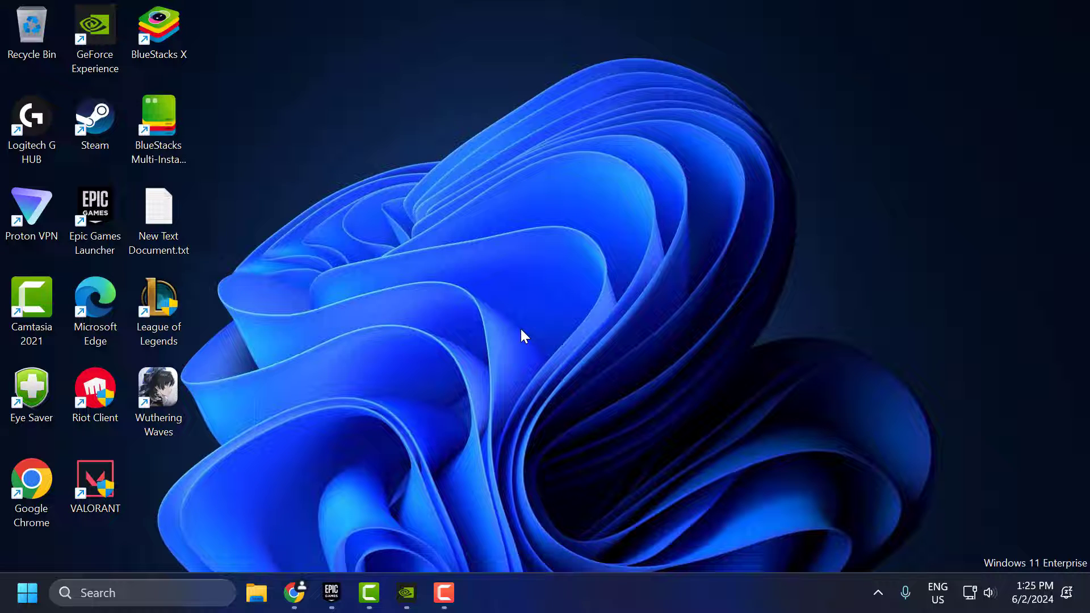
Run a driver update check confirming GeForce Security Update Driver 474.82 is the latest
click(406, 592)
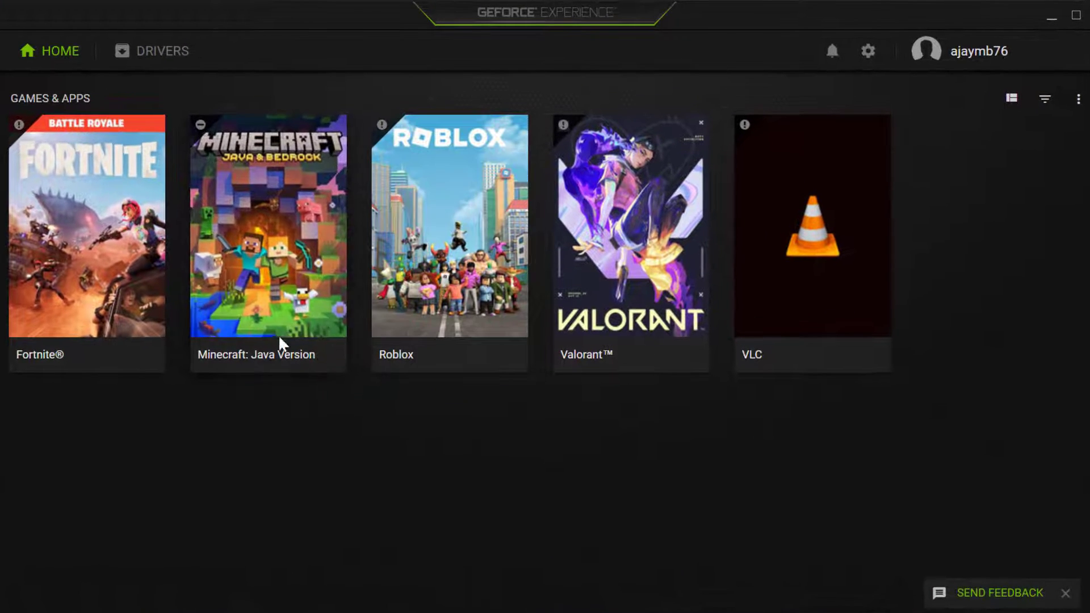
click(164, 61)
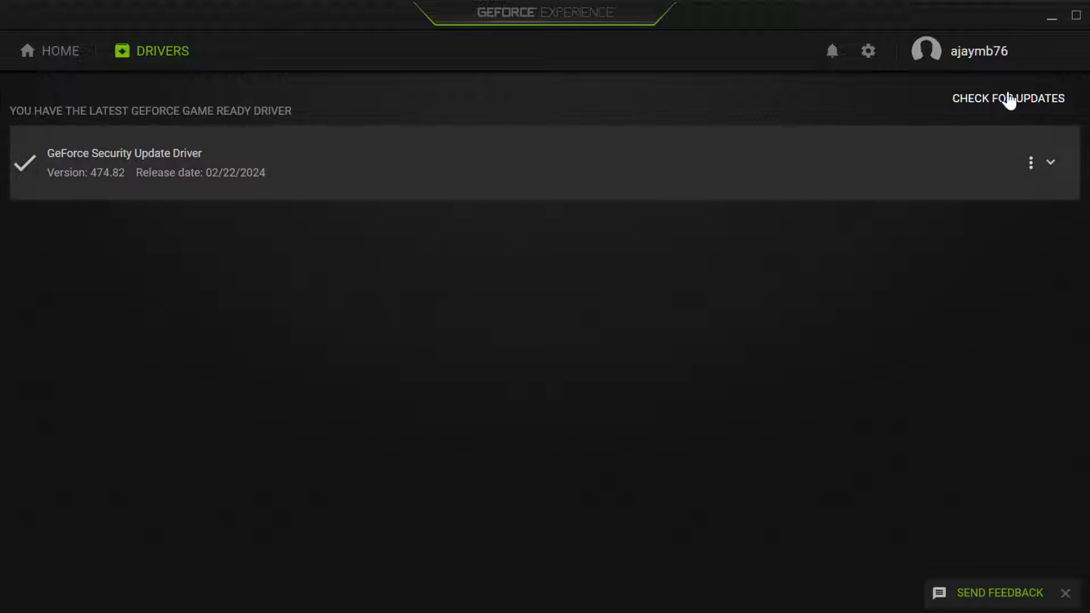
click(990, 108)
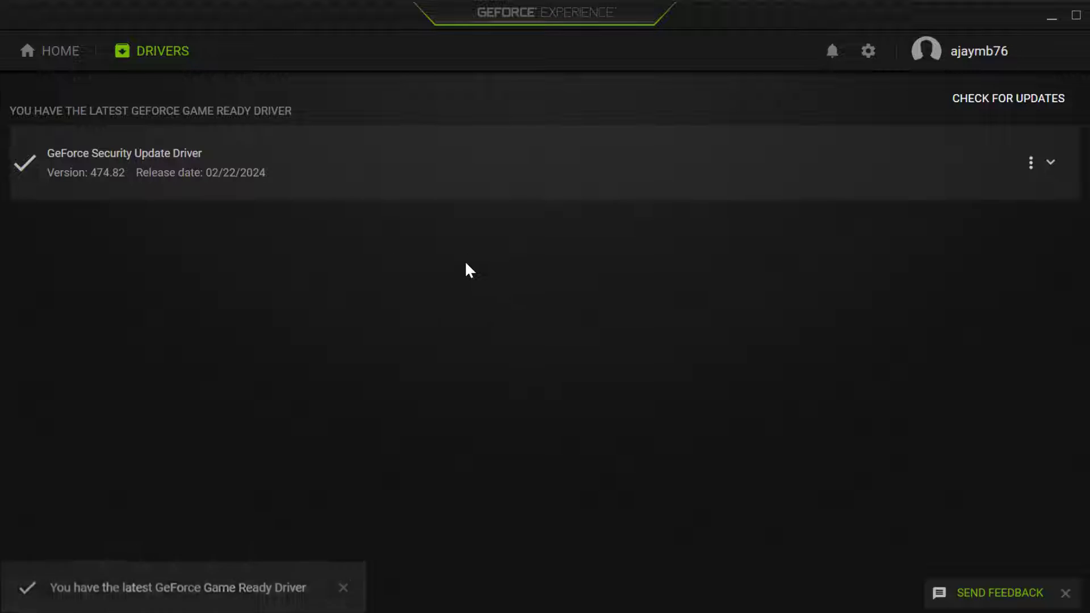
click(1049, 16)
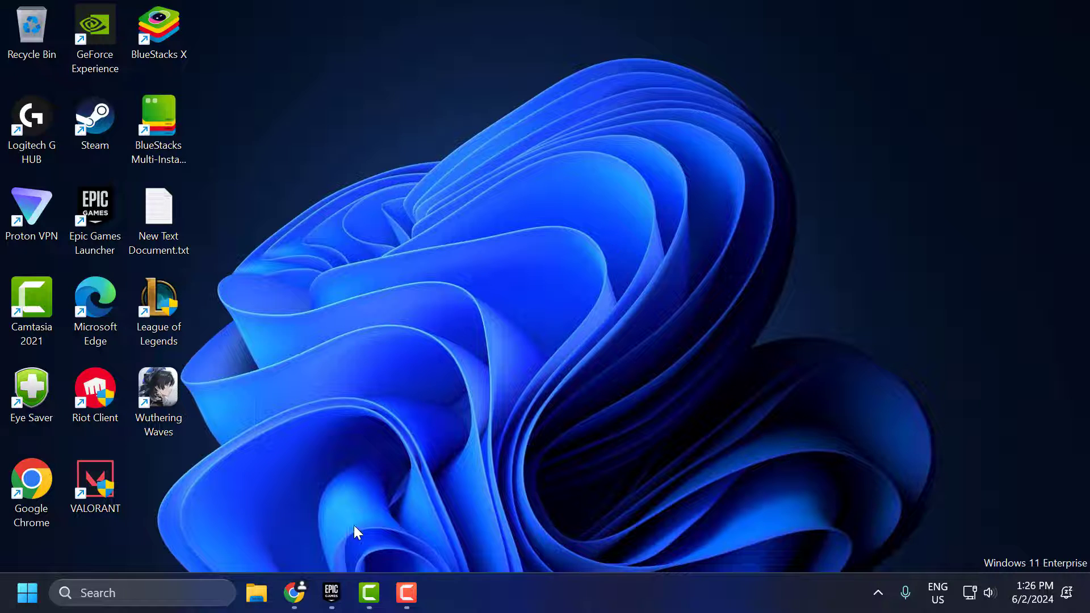
Verify the Wuthering Waves game files from its Manage options in the Epic Library
click(331, 592)
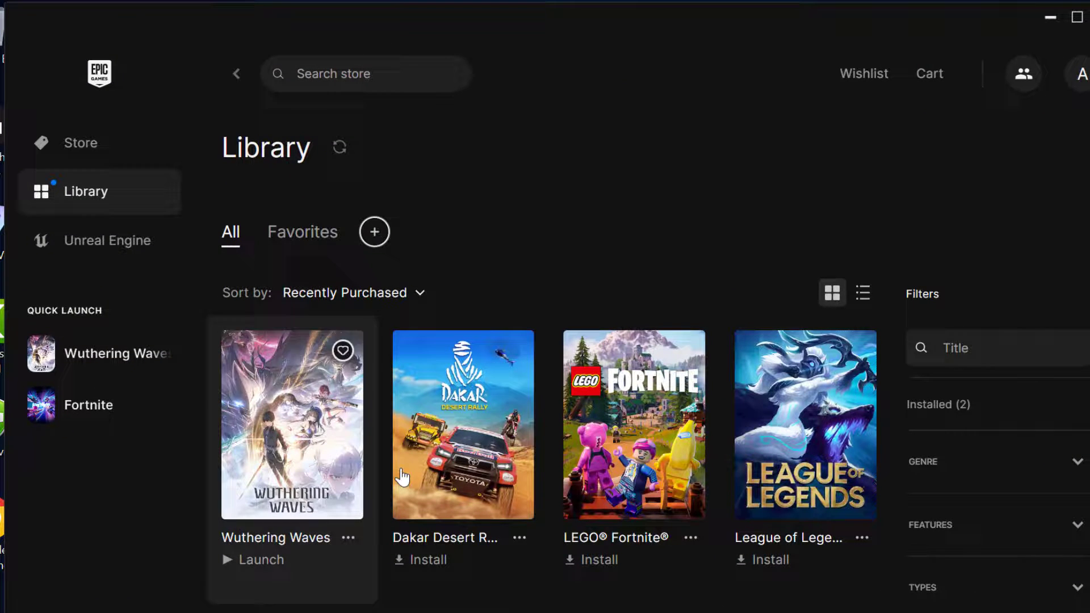
click(348, 539)
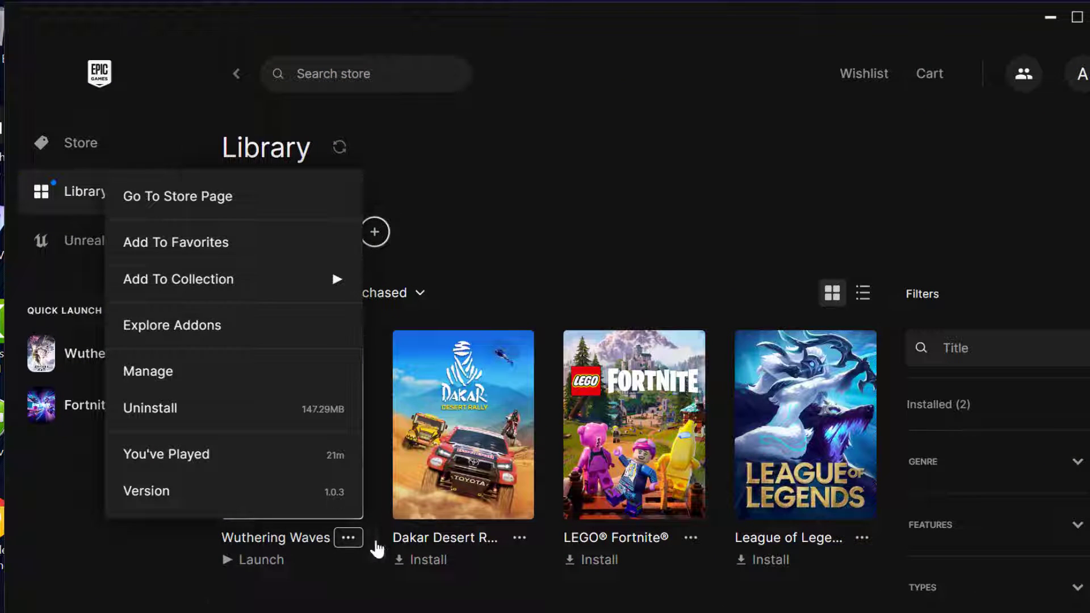
click(235, 373)
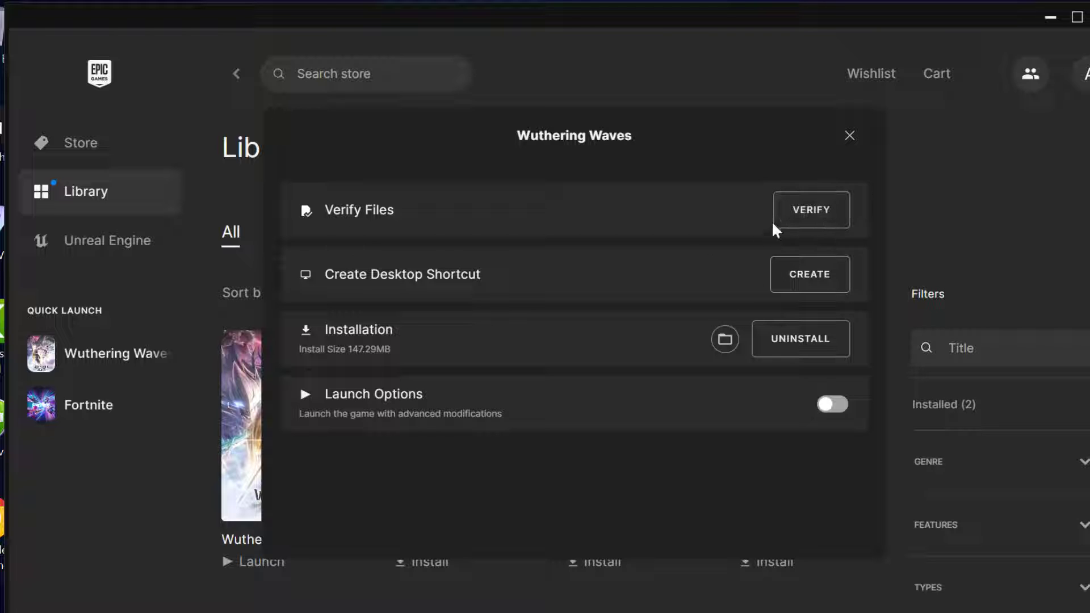
click(803, 222)
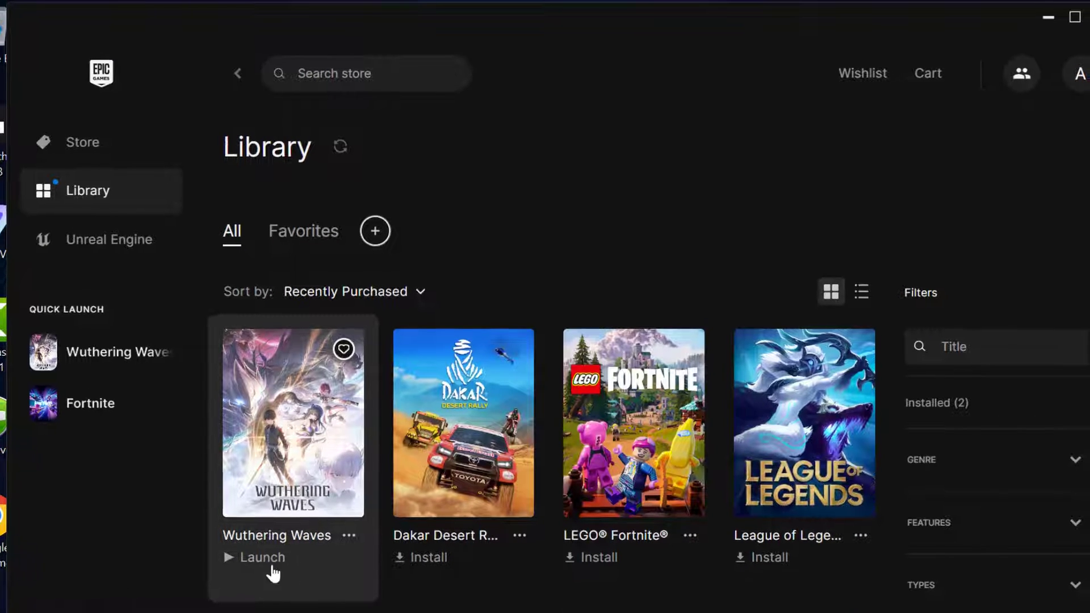
Close the Epic launcher and switch off Discord's Enable in-game overlay under Game Overlay settings
click(1087, 17)
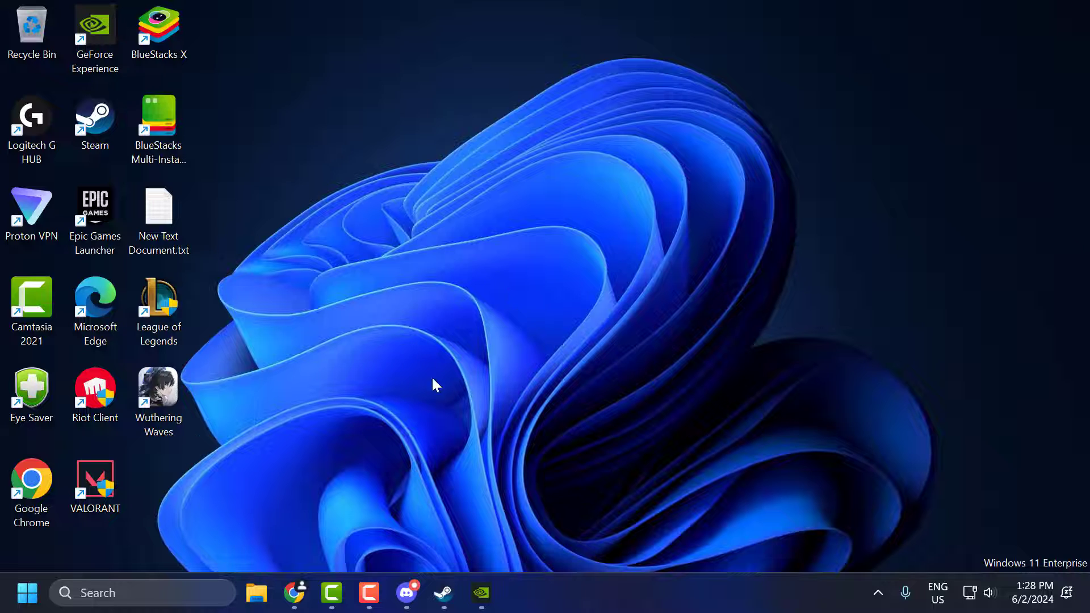
click(406, 593)
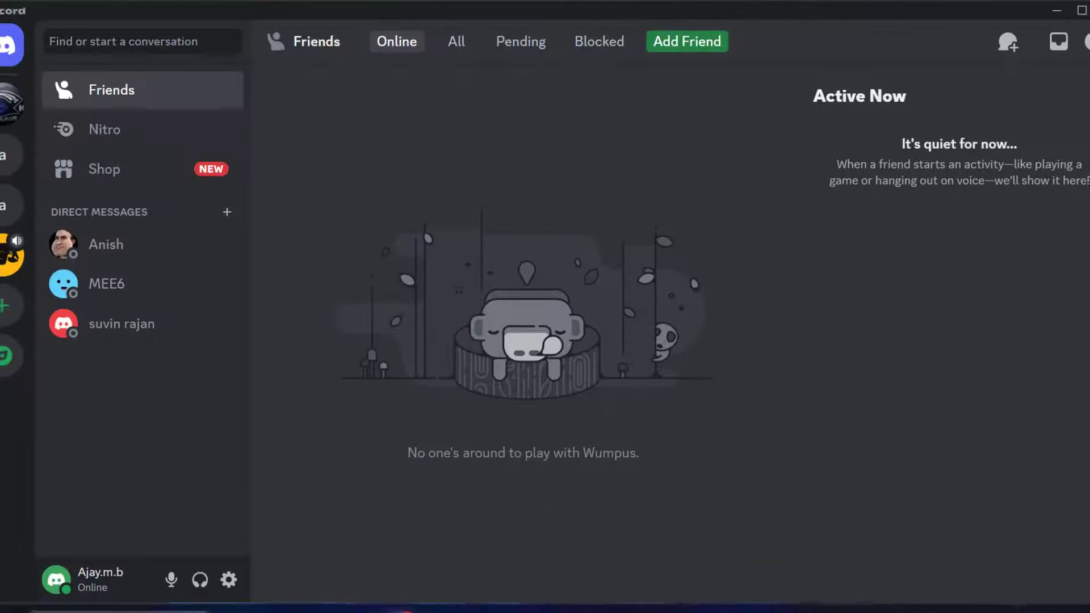
click(223, 590)
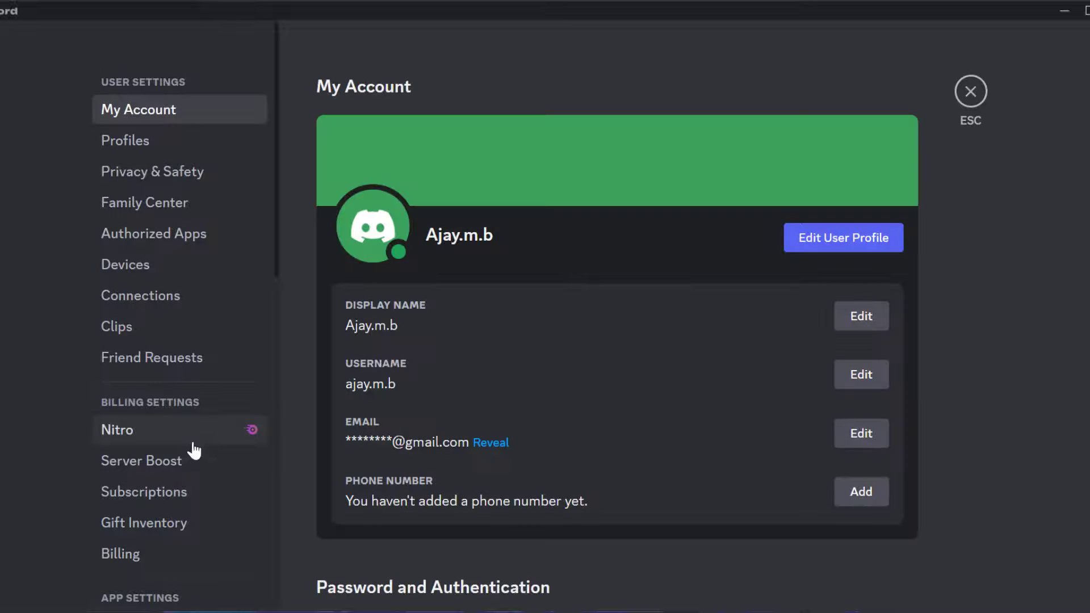
scroll(236, 221, down, 10)
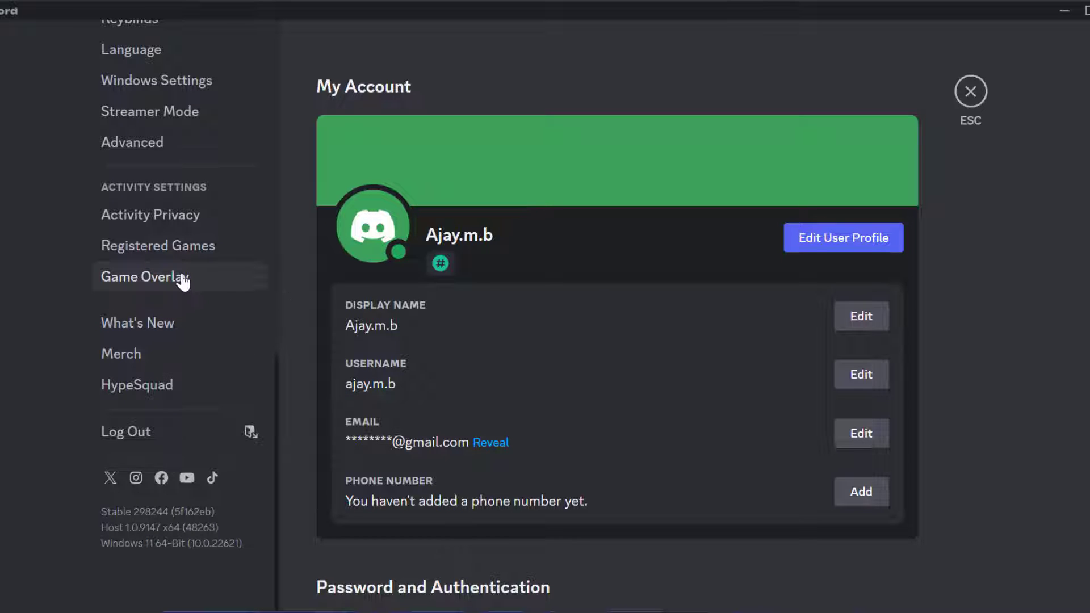
click(181, 278)
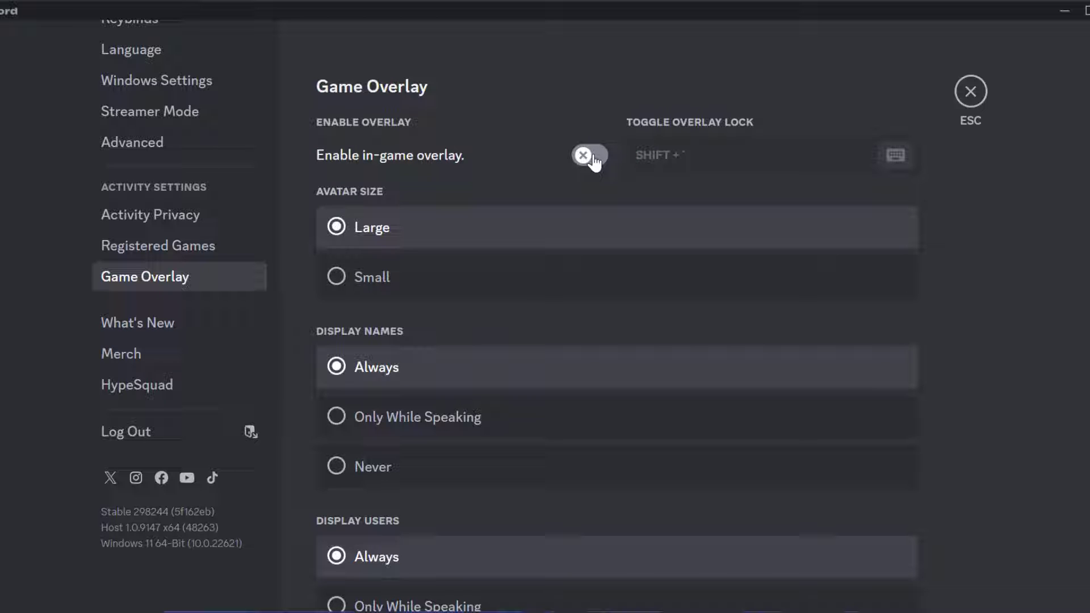
click(970, 91)
click(1064, 10)
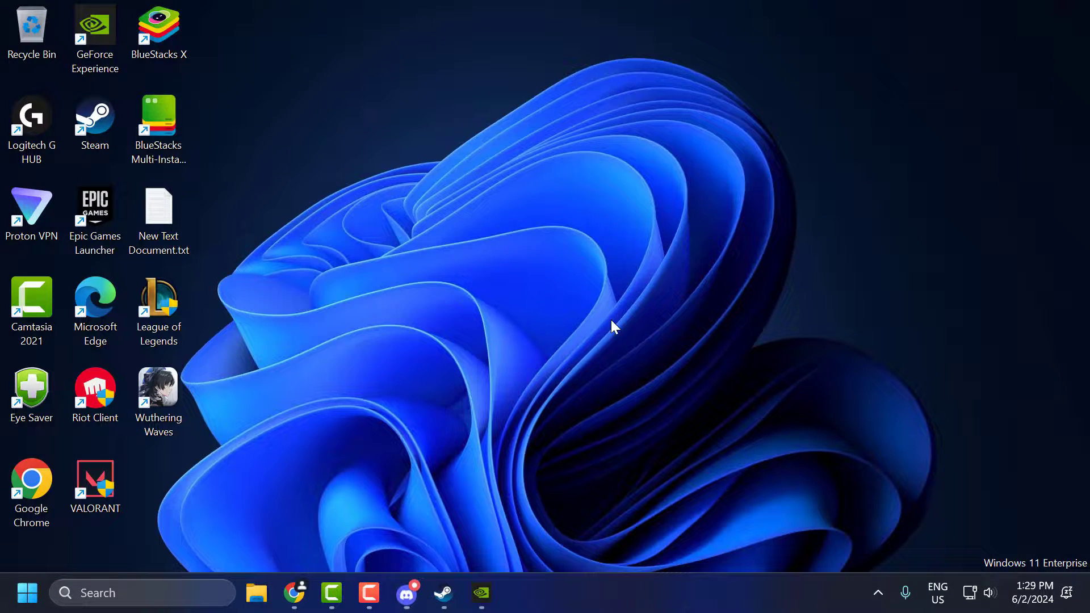
Confirm Enable the Steam Overlay is off under Steam Settings > In Game, then close Steam
click(443, 592)
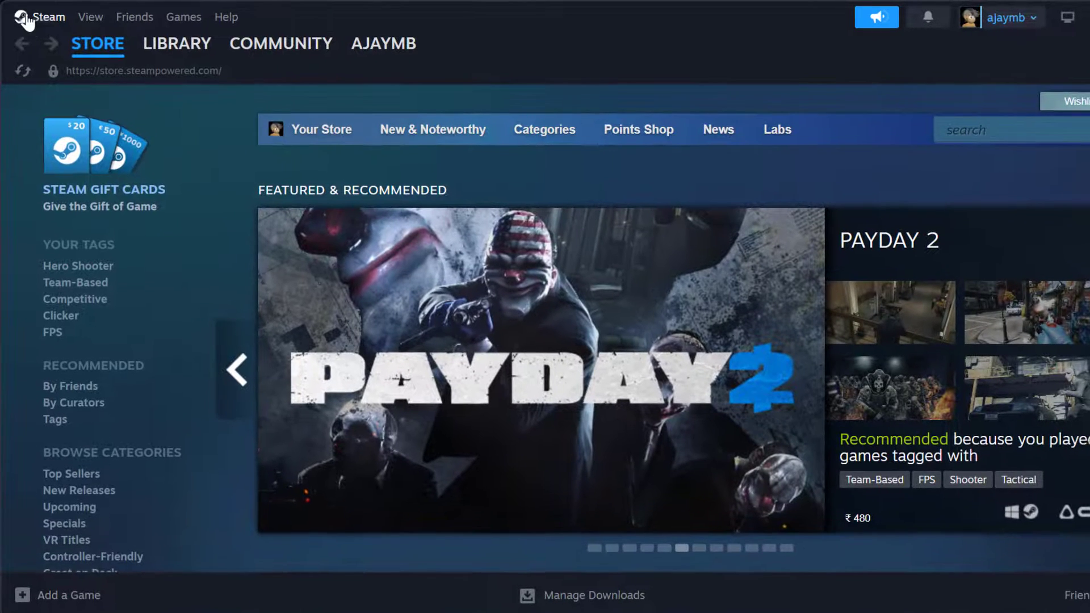
click(45, 15)
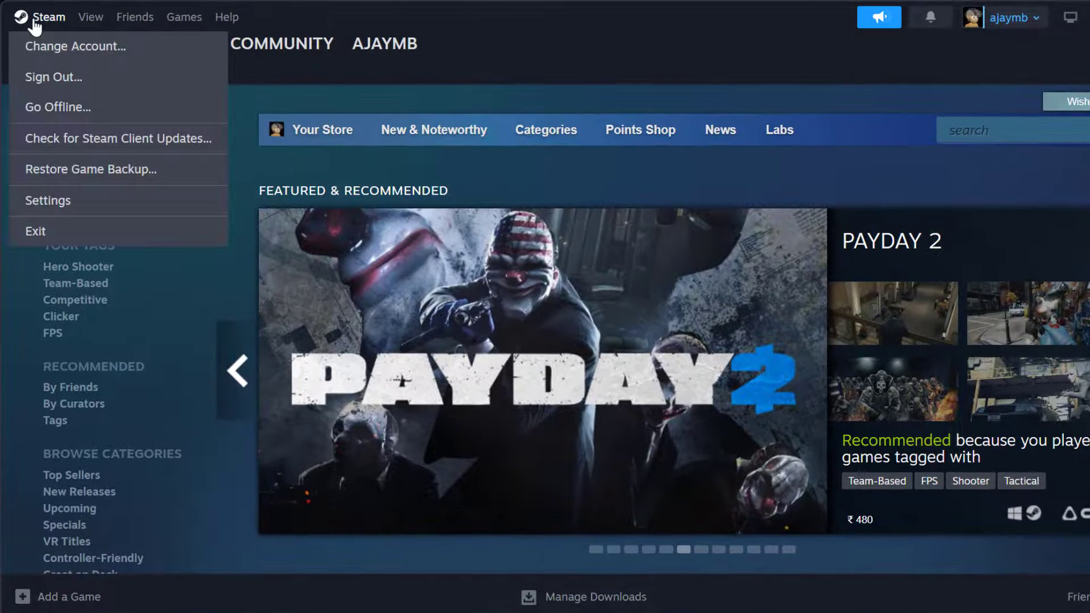
click(173, 205)
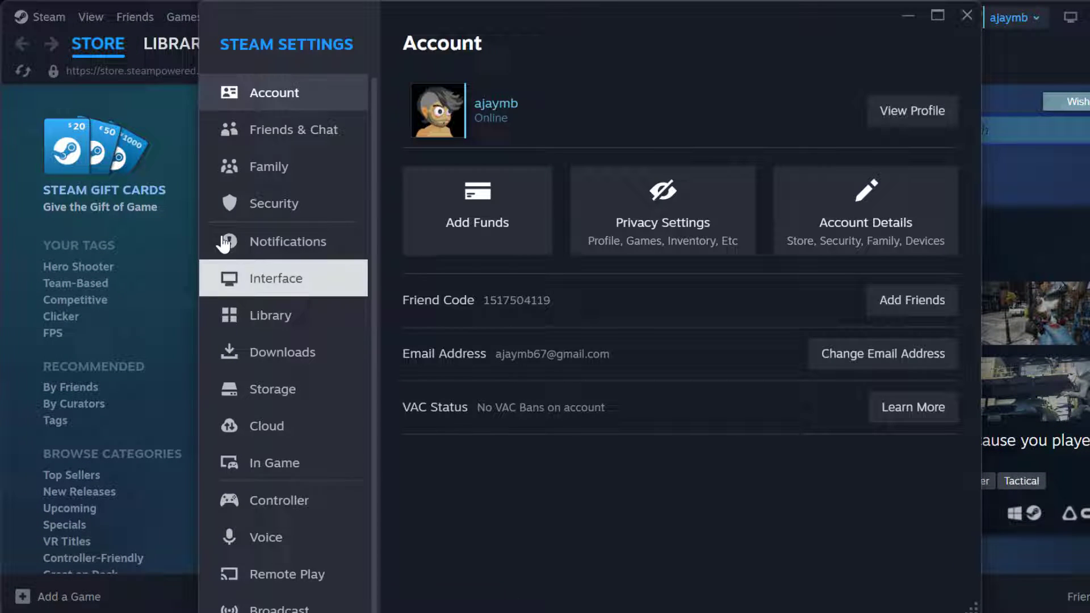
click(271, 474)
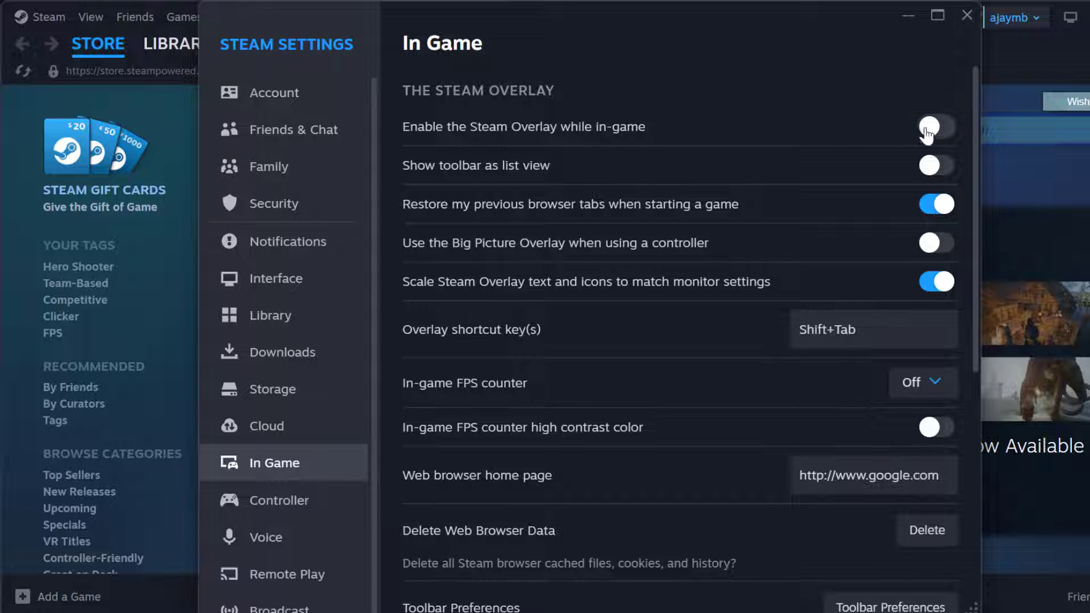
click(967, 16)
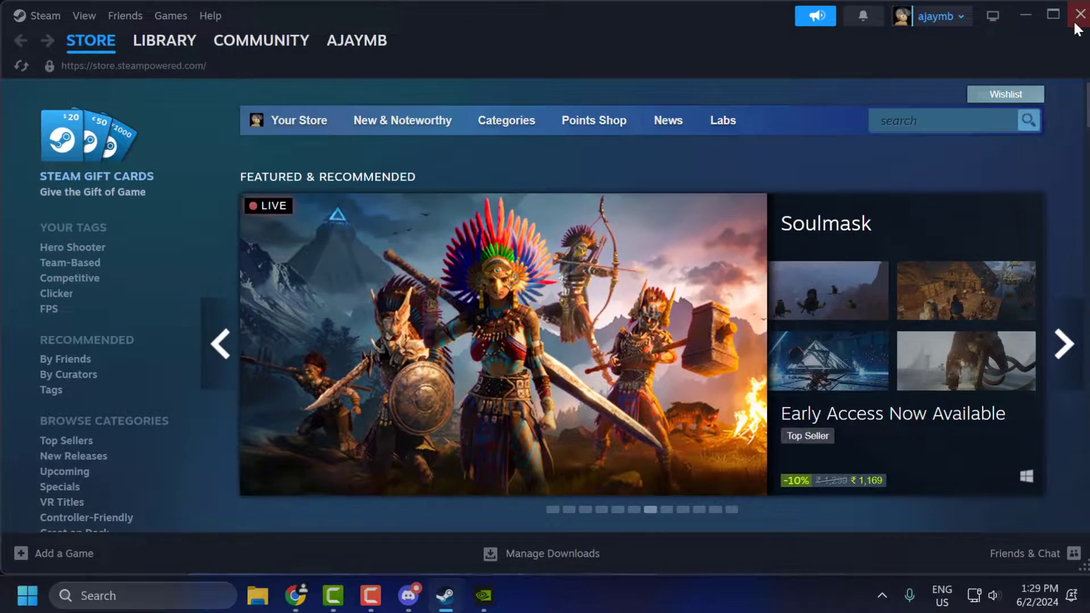
click(1078, 15)
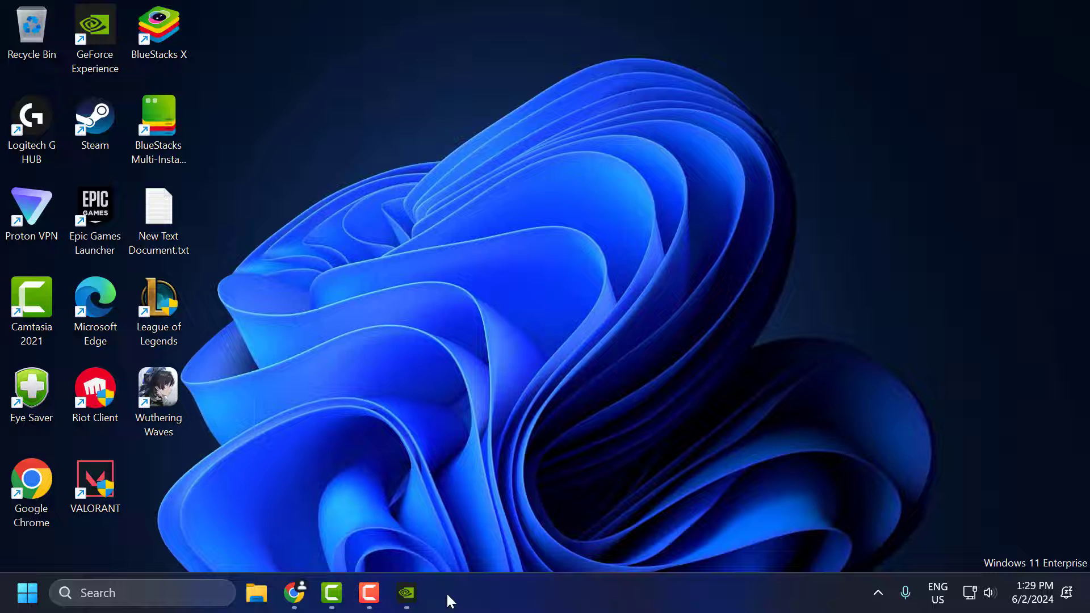
Check GeForce Experience's In-Game Overlay requirements, which show it not ready due to the GPU
click(406, 592)
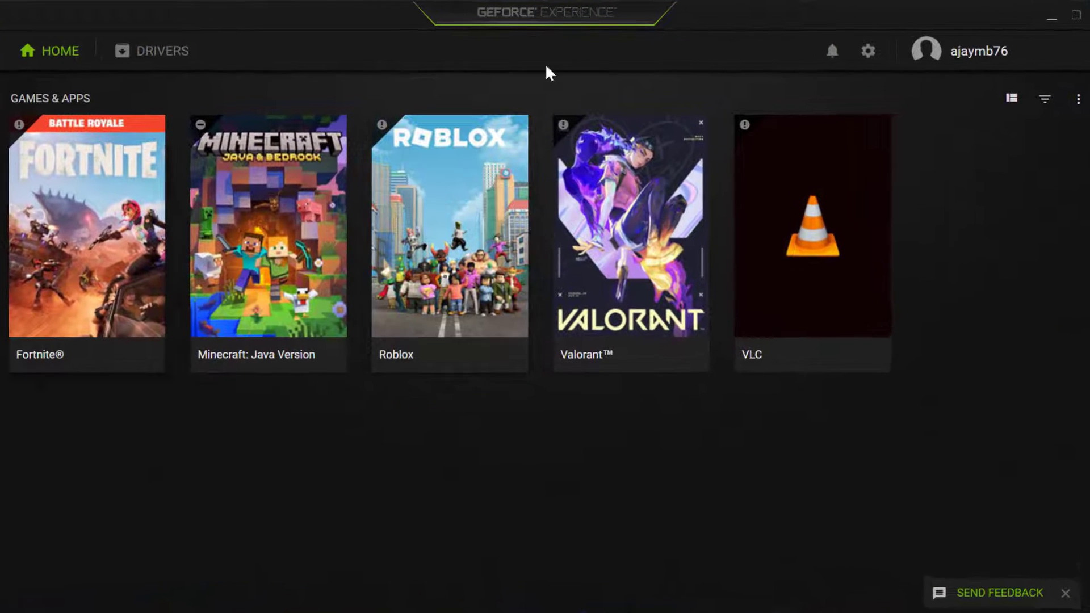
click(869, 51)
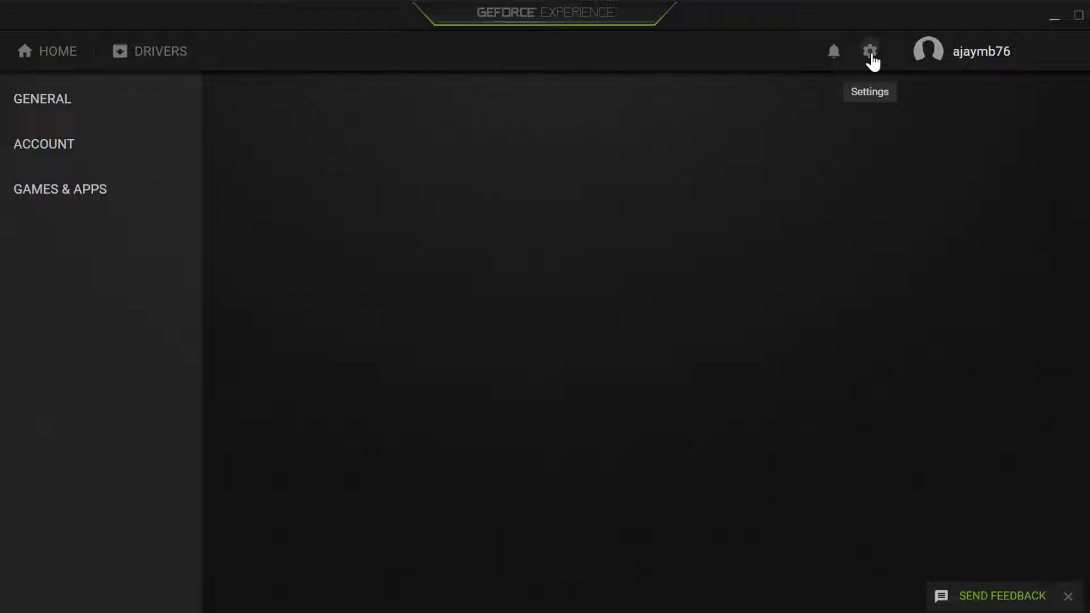
scroll(857, 284, down, 6)
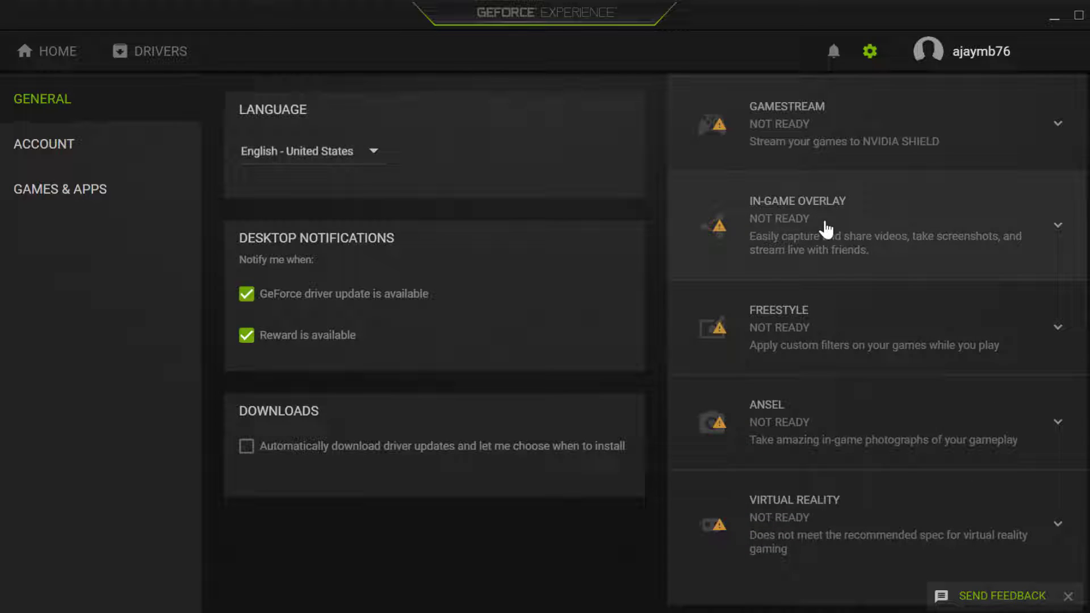
click(962, 232)
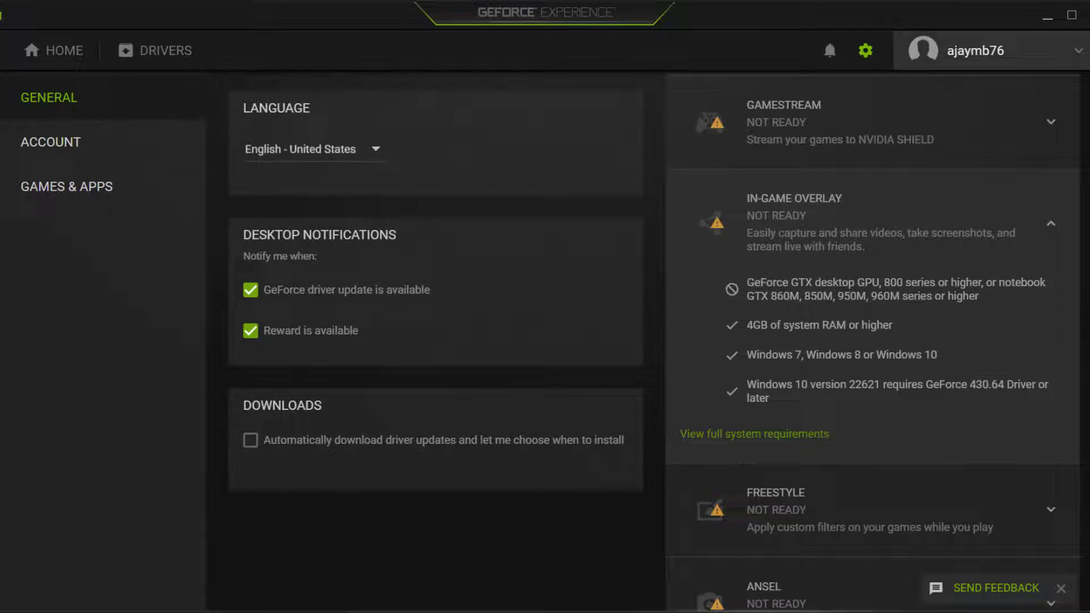
key(alt+F4)
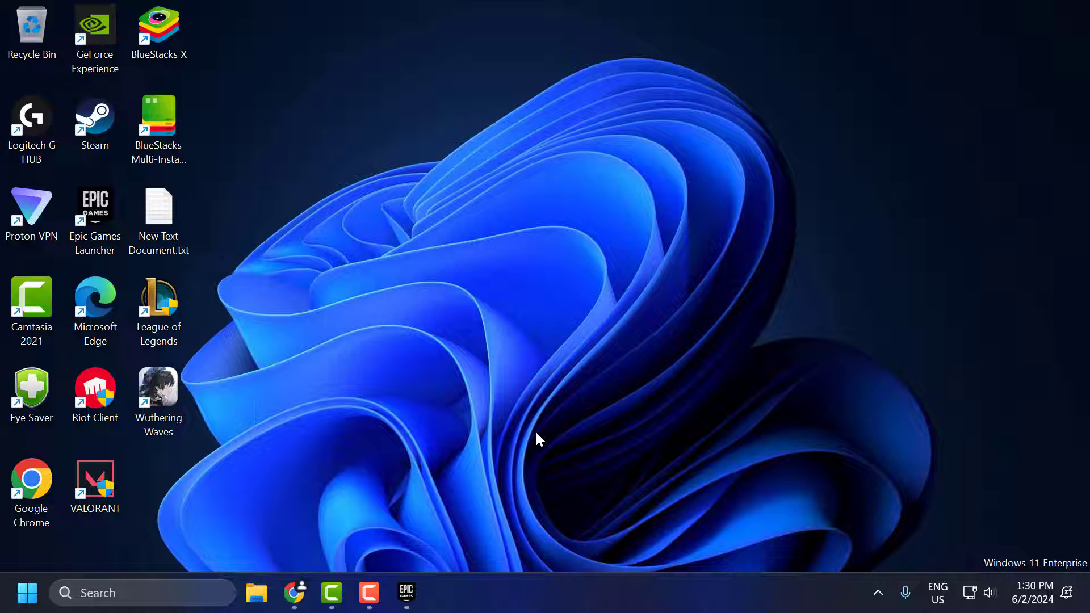
Open the Manage dialog for Wuthering Waves from its right-click menu in the Epic Library
click(406, 593)
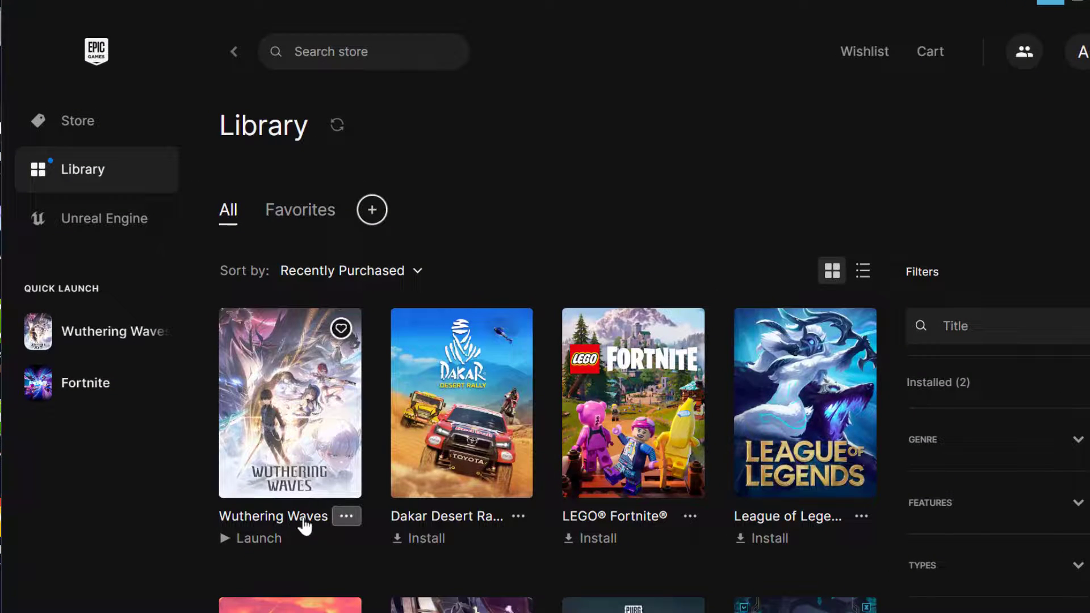
right_click(261, 525)
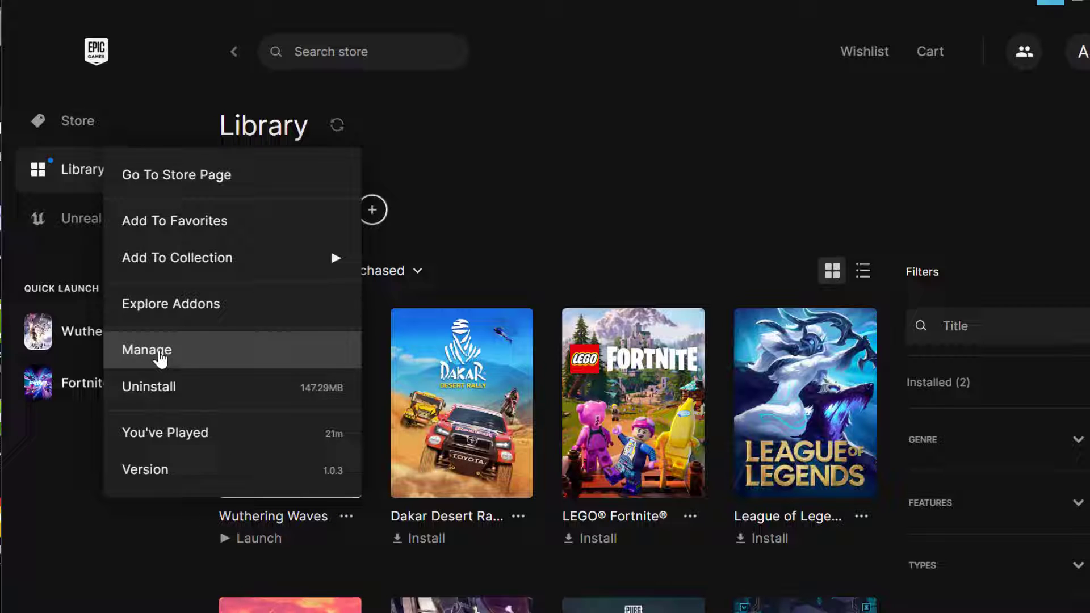
click(170, 357)
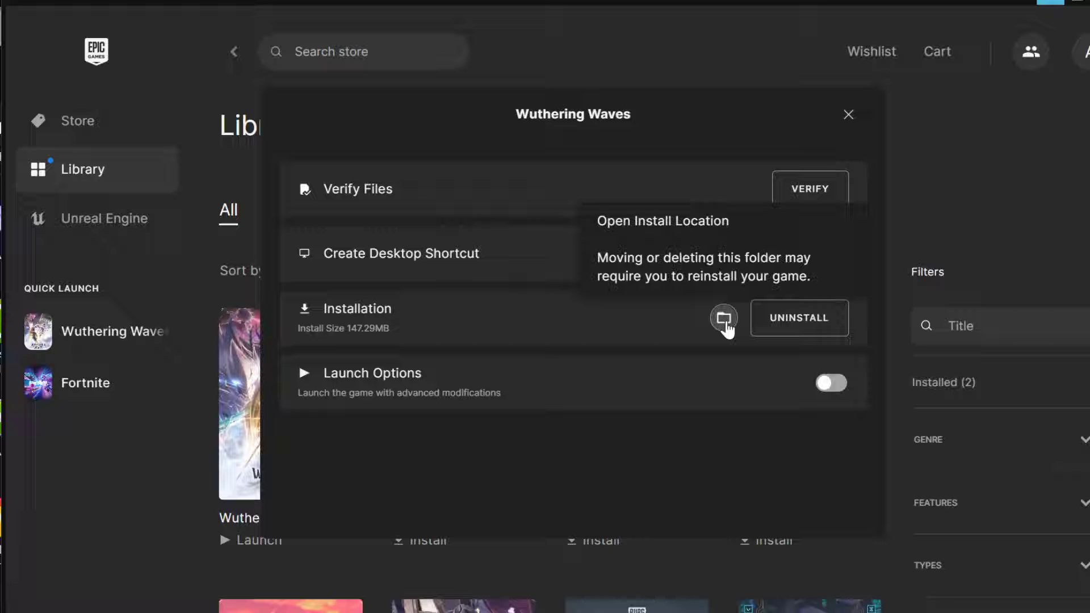
Open Properties for launcher.exe in the WutheringWavesj3oFh install folder
click(725, 325)
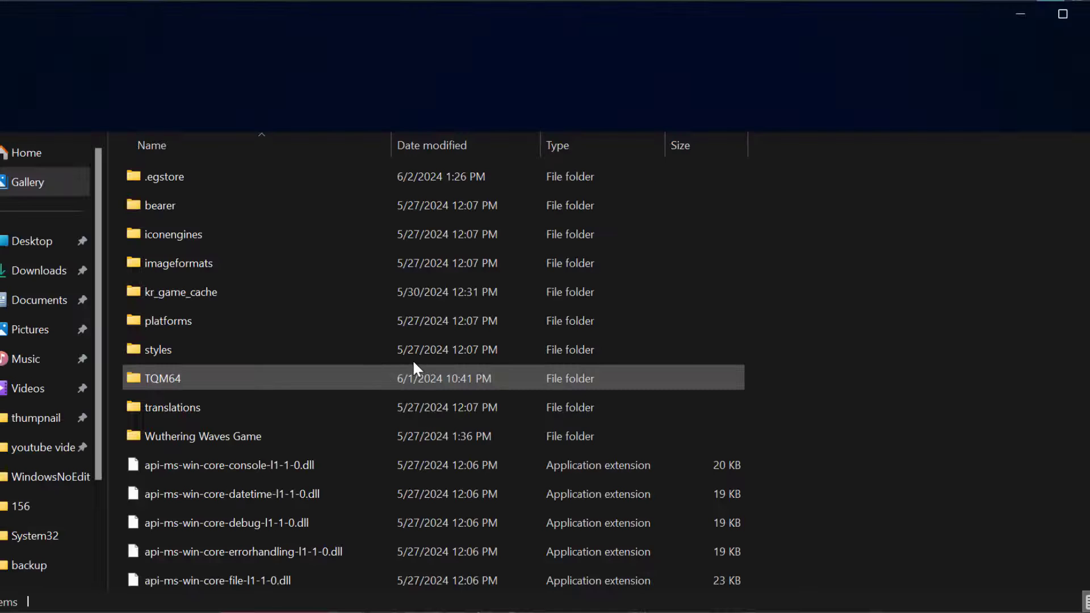
scroll(415, 353, down, 15)
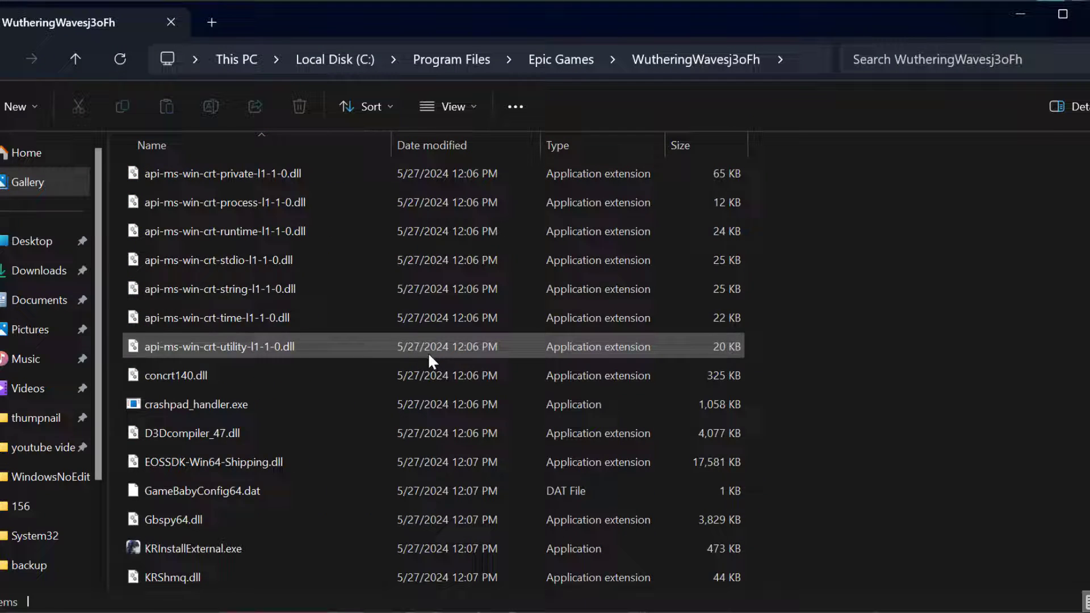
scroll(428, 352, down, 3)
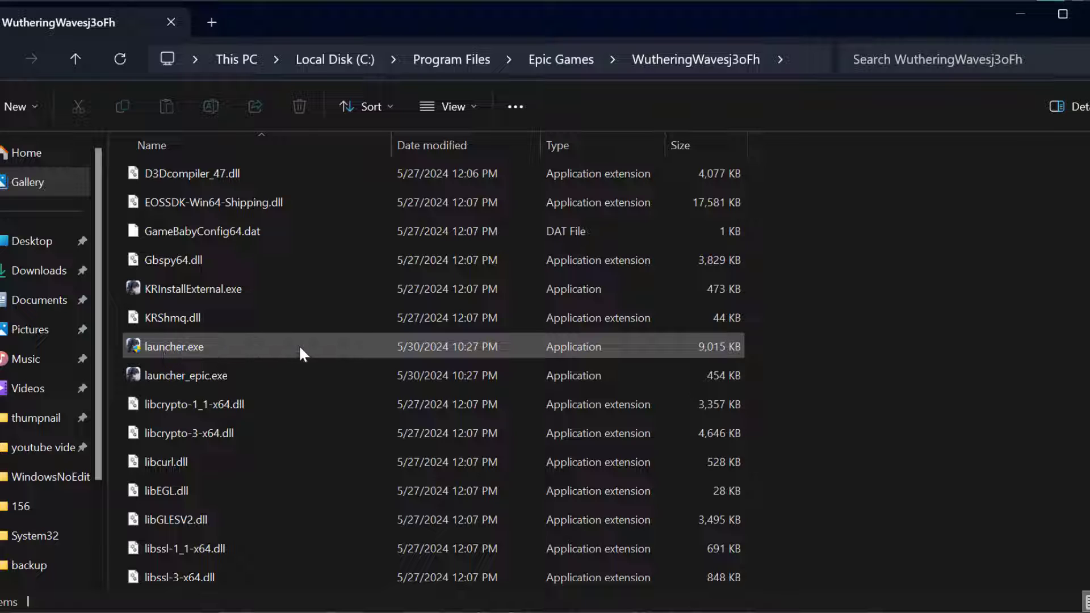
right_click(204, 345)
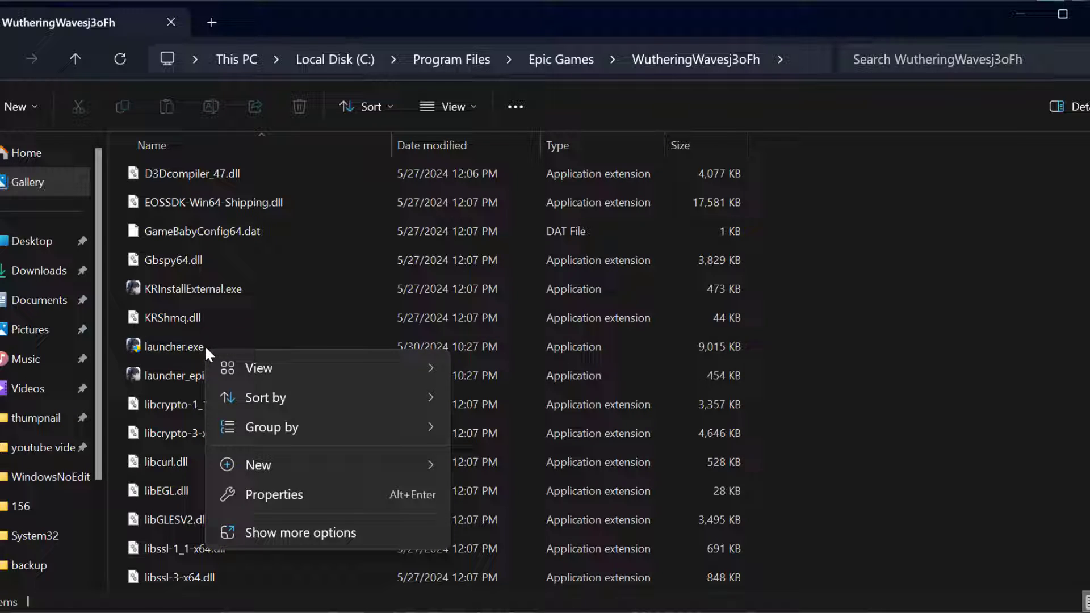
click(168, 341)
right_click(168, 341)
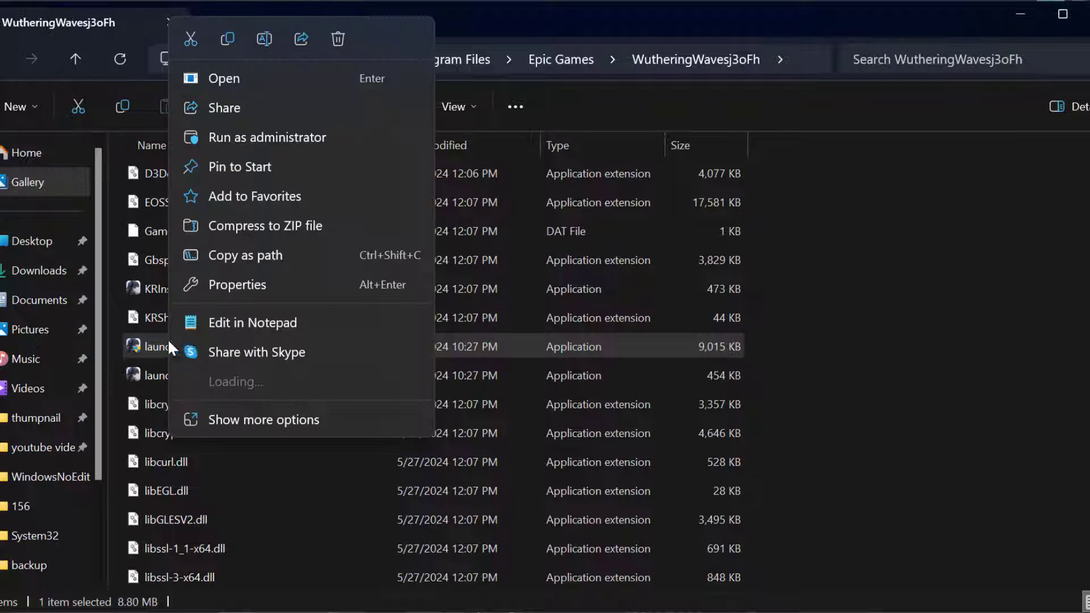
click(248, 290)
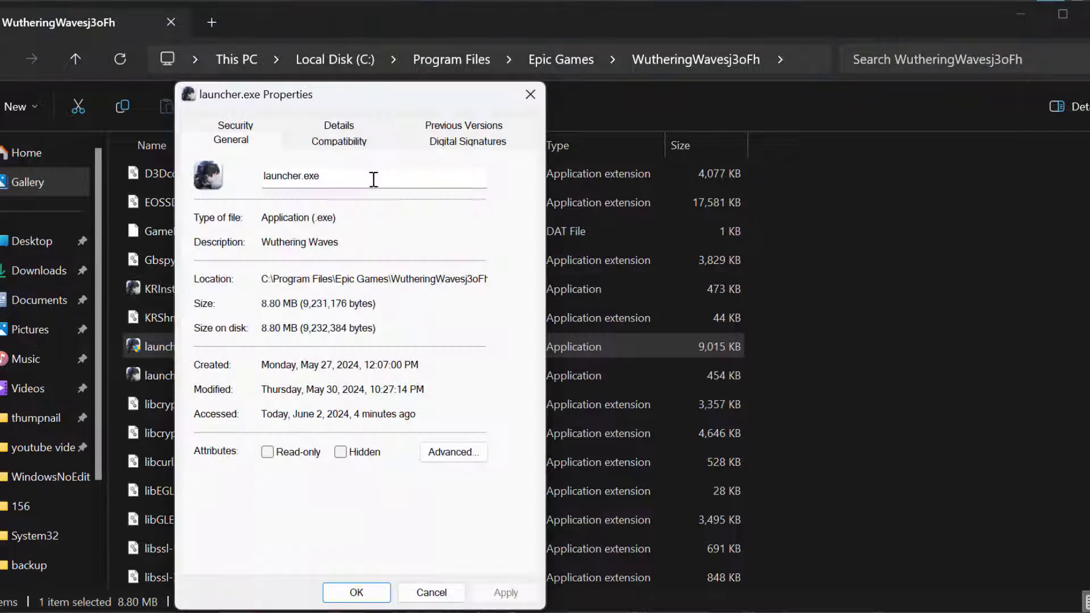
Set launcher.exe to run in Windows 8 compatibility mode and apply it
click(322, 145)
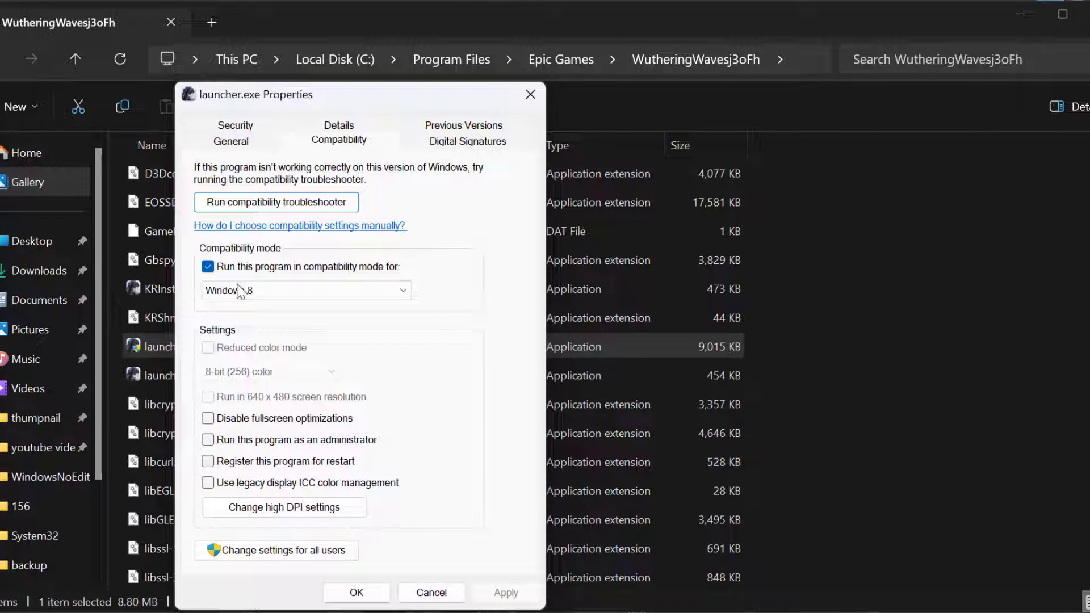
click(309, 268)
click(314, 269)
click(229, 295)
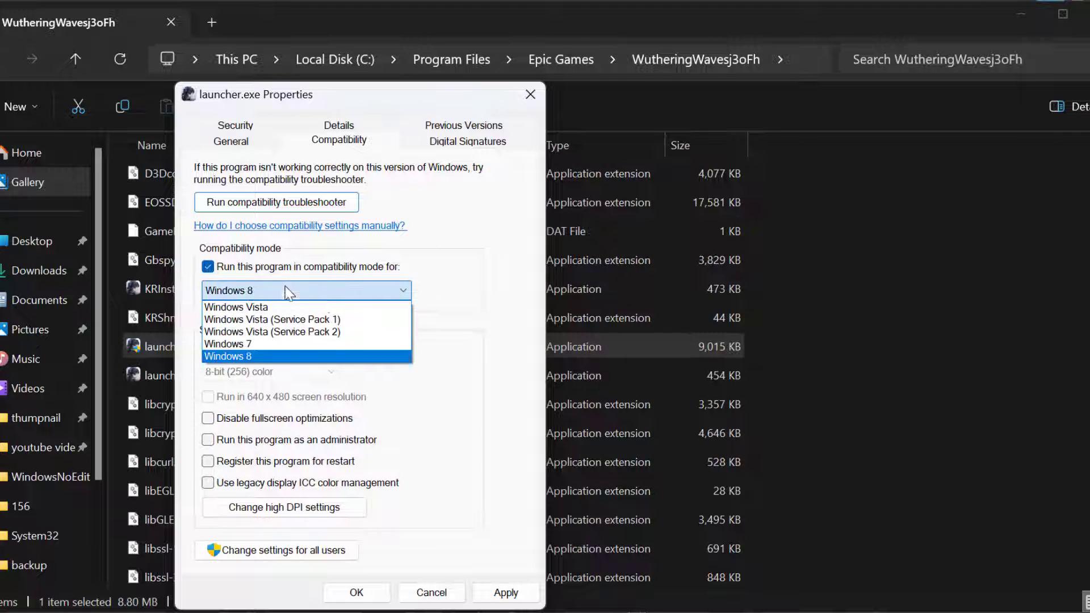
click(243, 359)
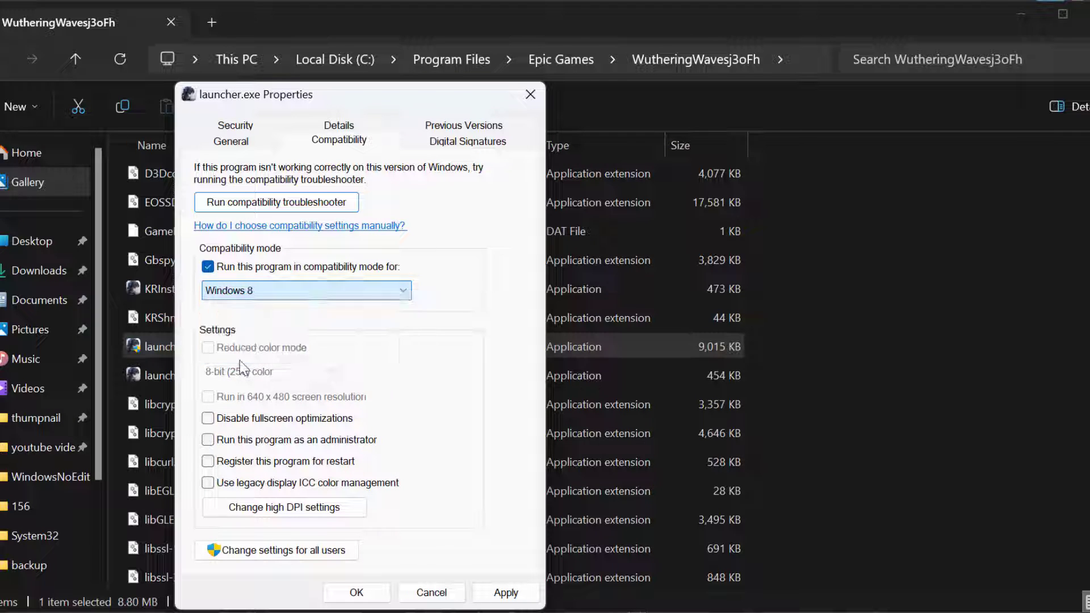
click(505, 592)
click(356, 592)
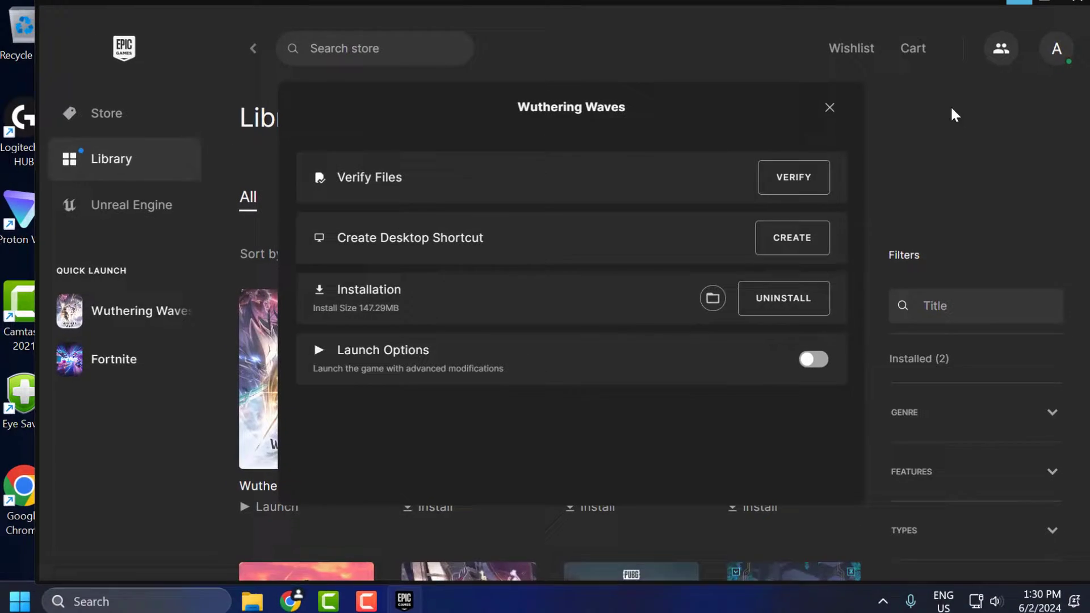
Close the Wuthering Waves Manage dialog and minimize the Epic Games Launcher
click(827, 104)
click(1004, 5)
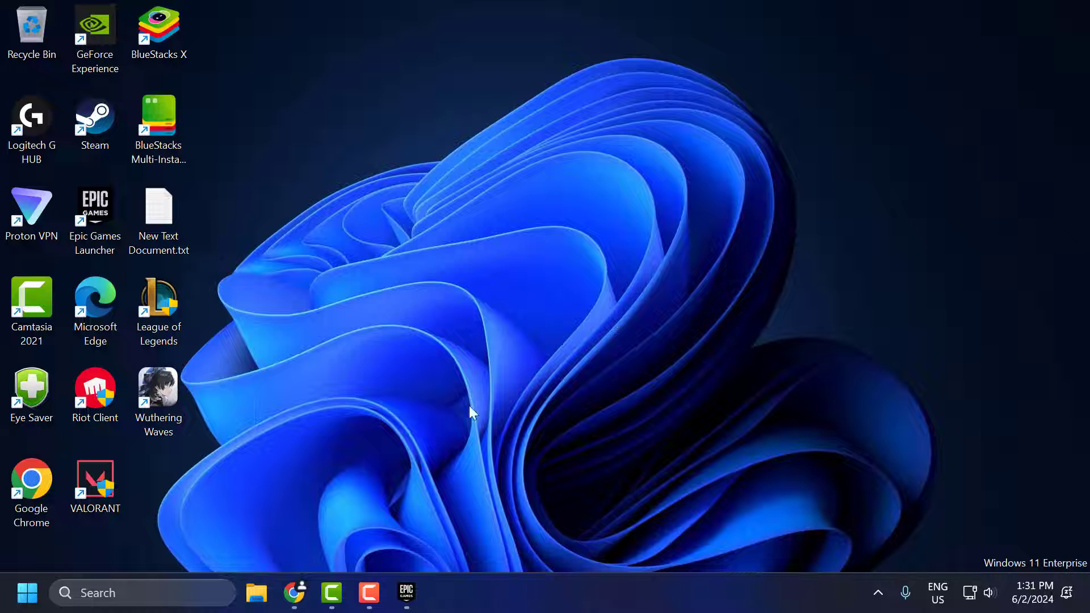
Download the DirectX End-User Runtime installer (dxwebsetup.exe) in Chrome
click(294, 592)
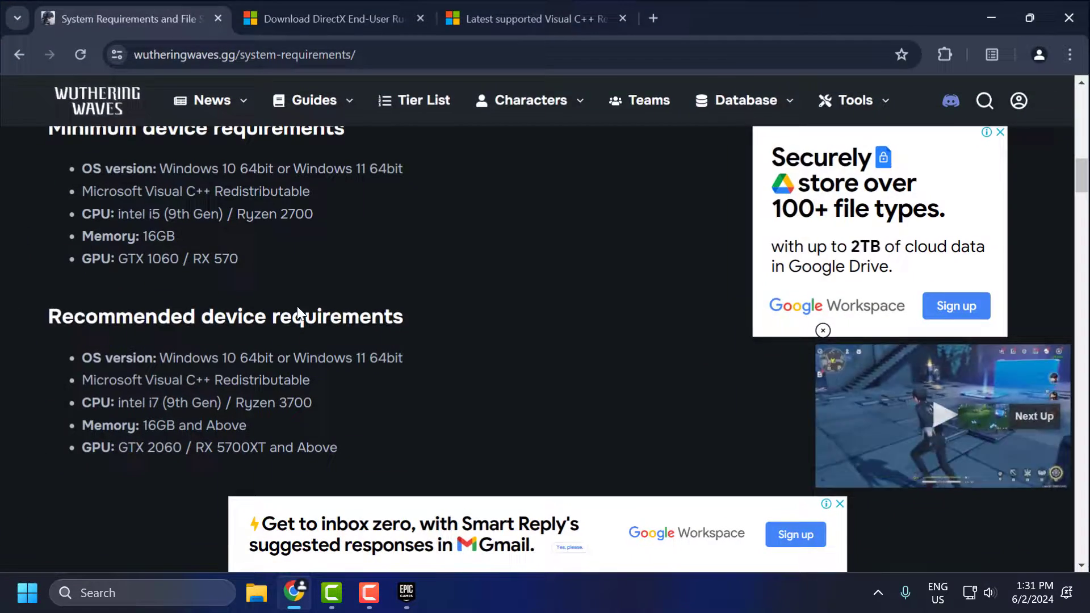
click(304, 22)
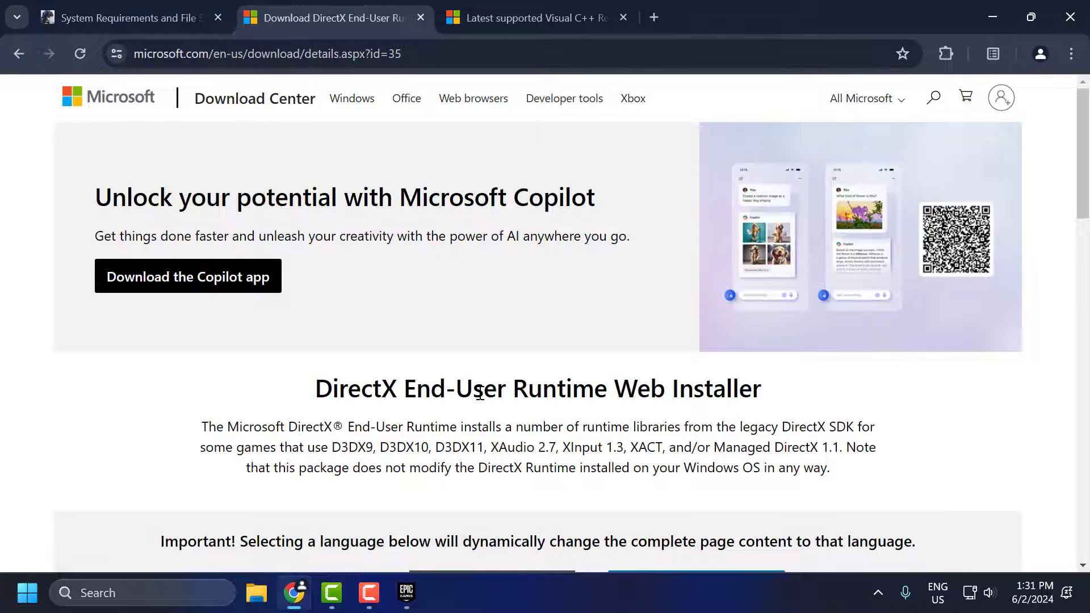
scroll(479, 393, down, 3)
click(690, 424)
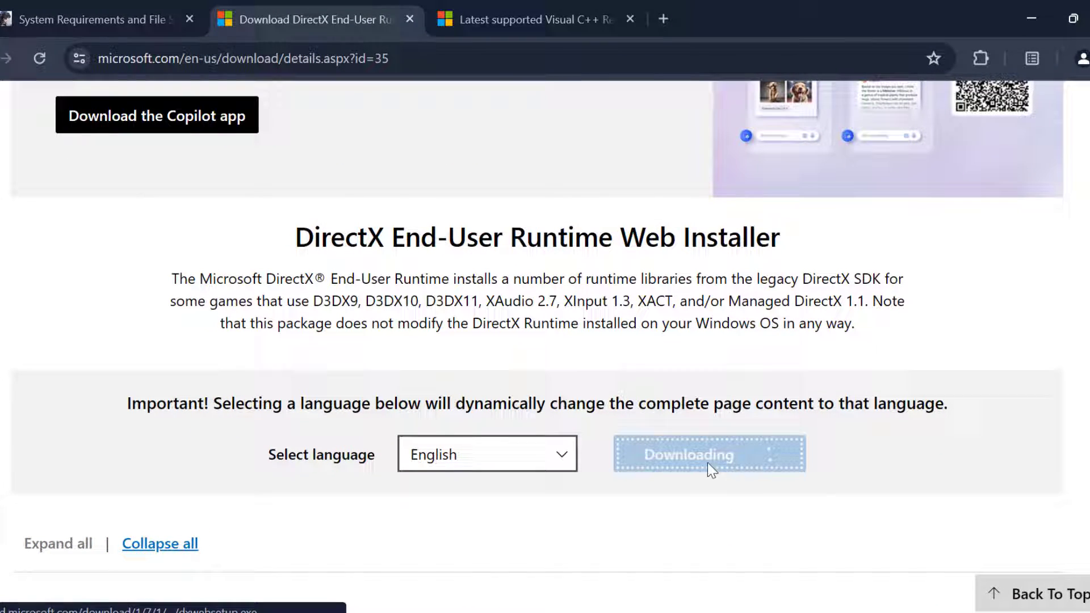
double_click(339, 237)
click(398, 239)
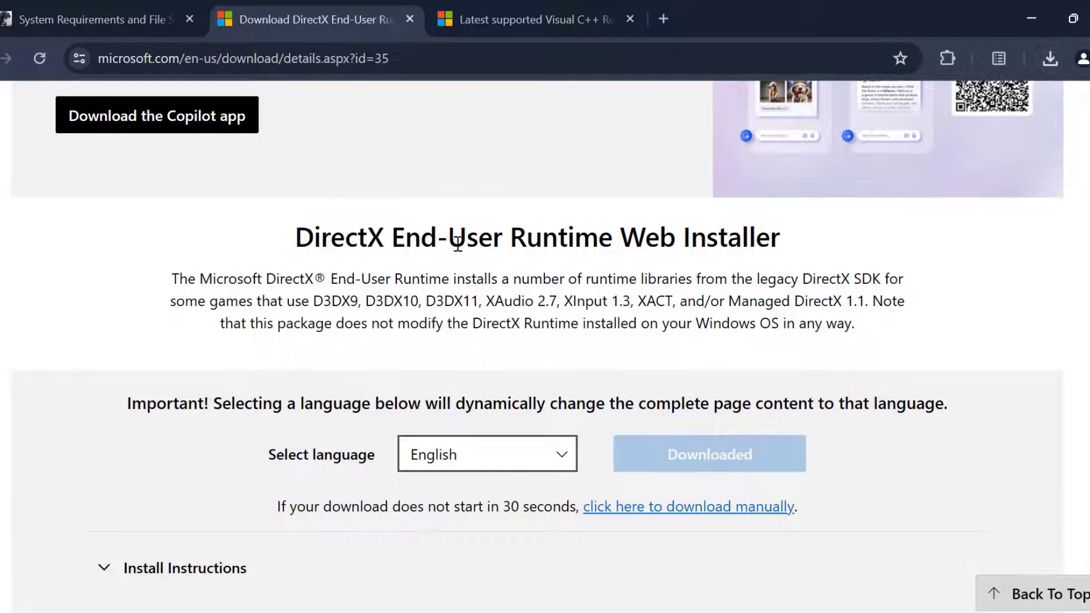
Download the X64 Visual C++ Redistributable (VC_redist.x64.exe) and confirm it in recent downloads
click(524, 22)
drag(268, 269, 611, 268)
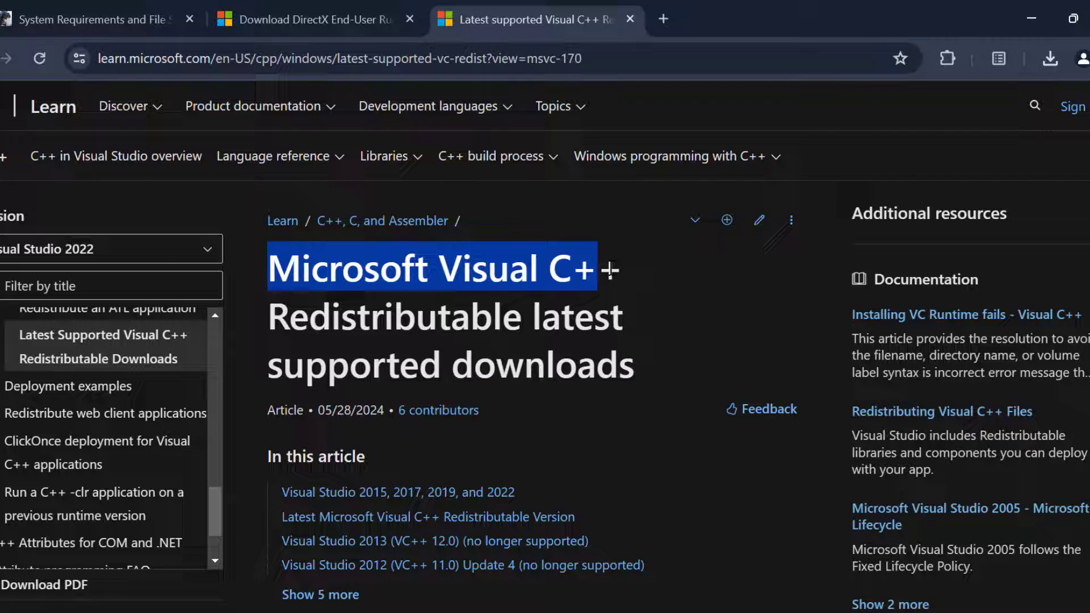
click(611, 268)
scroll(615, 328, down, 5)
scroll(614, 328, down, 10)
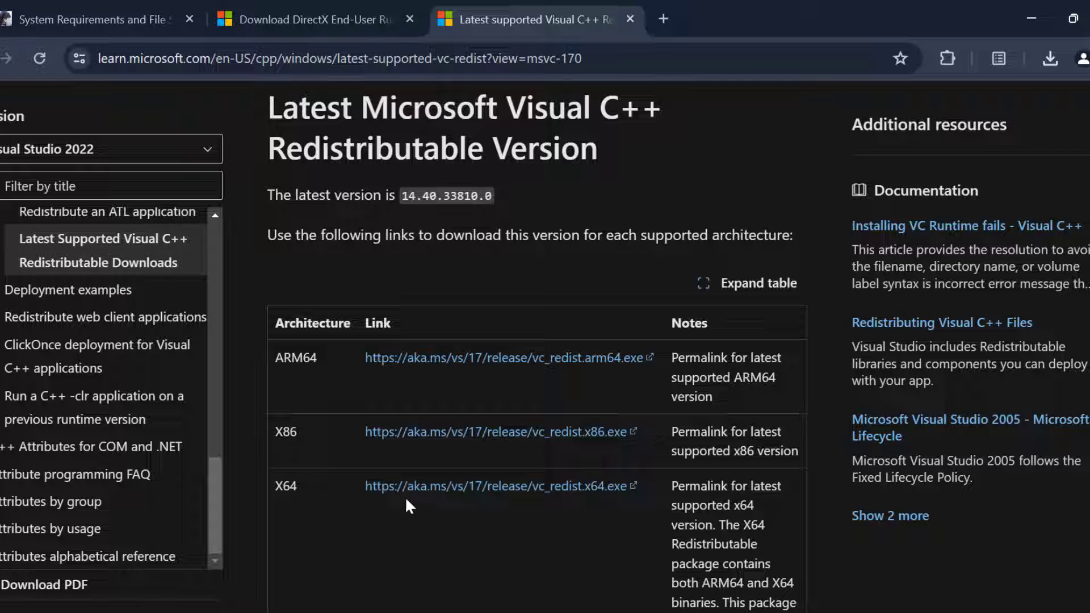
click(431, 489)
double_click(289, 432)
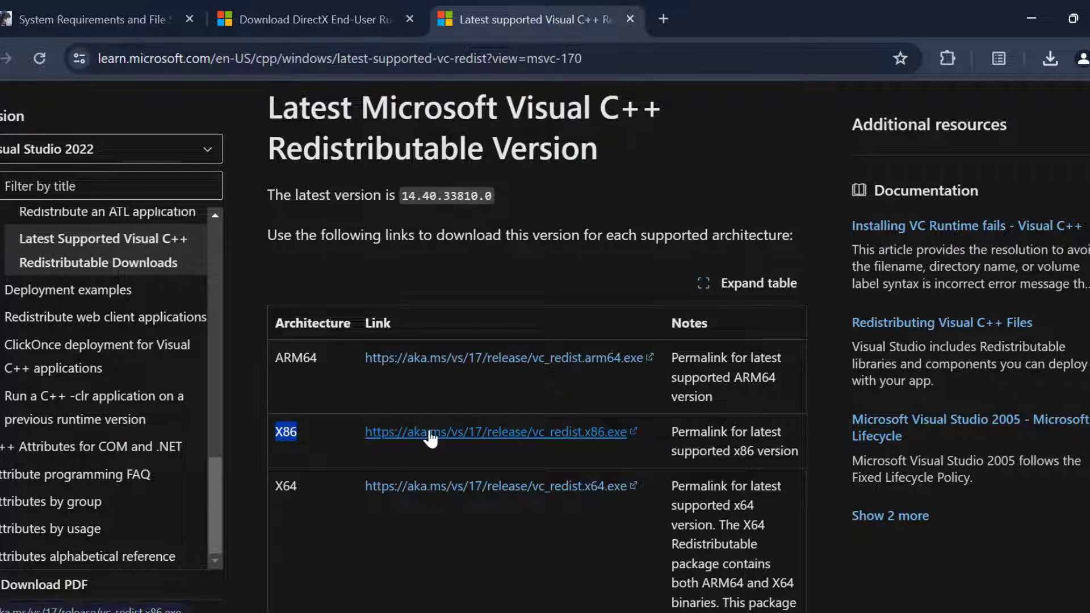
click(300, 487)
double_click(300, 486)
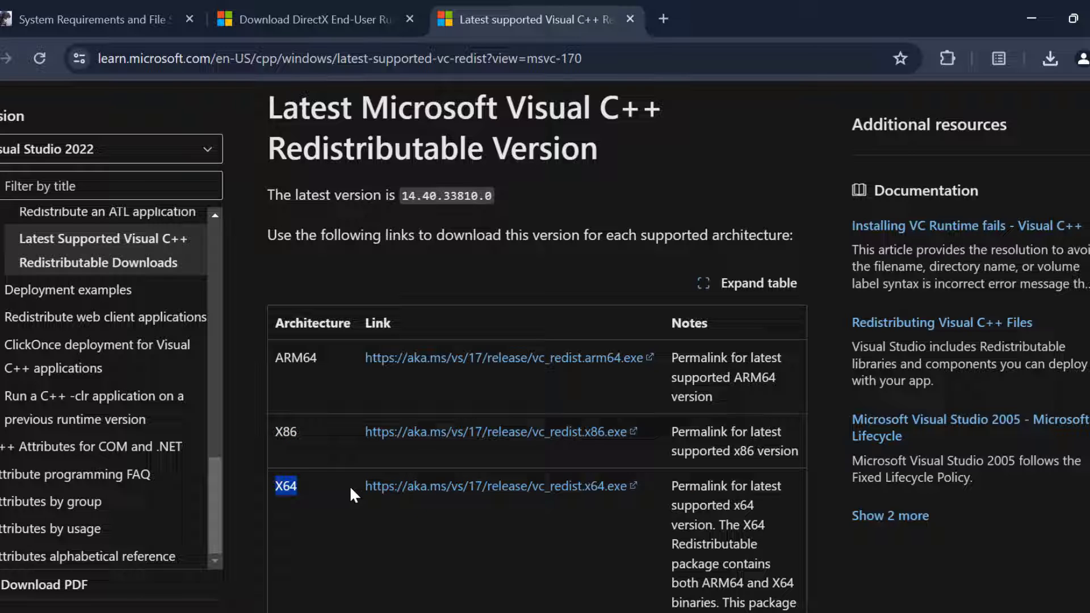
click(1057, 60)
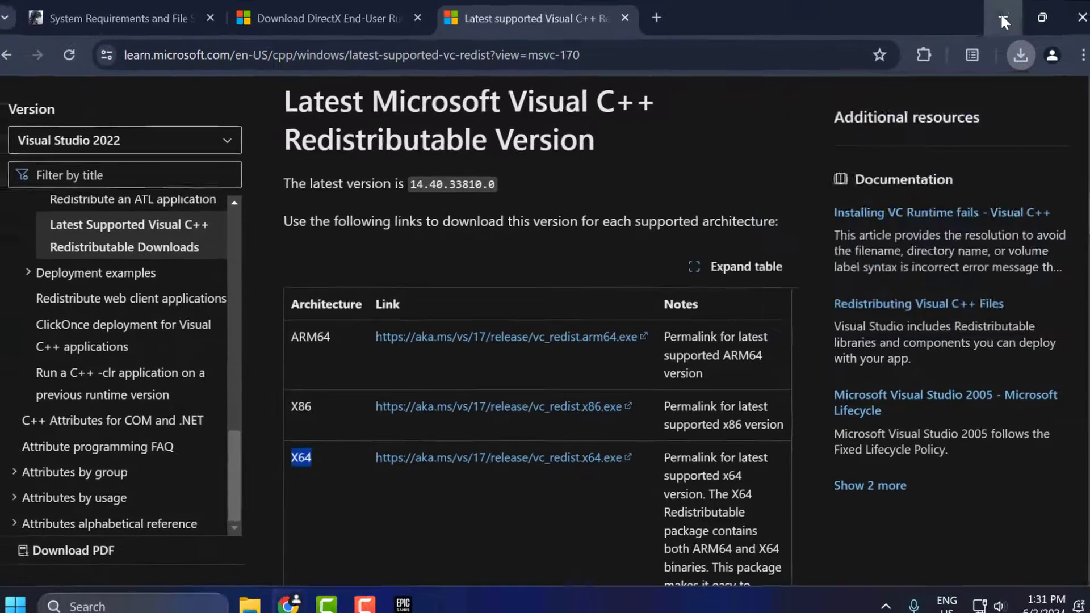
click(1031, 19)
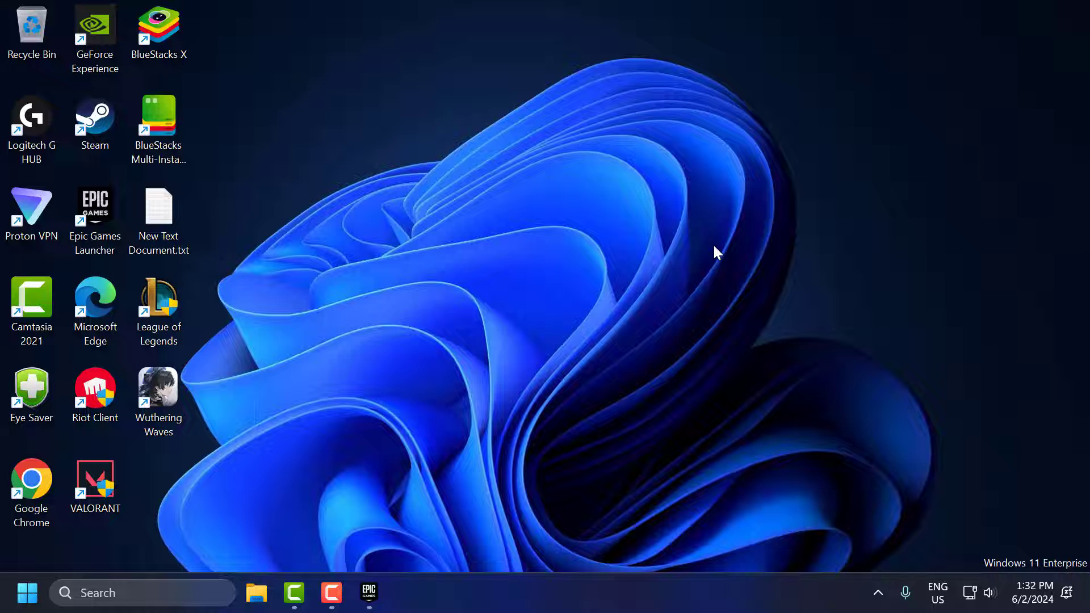
Open 'Allow an app through Windows Firewall', unlock the list with Change settings, and begin Allow another app
click(206, 591)
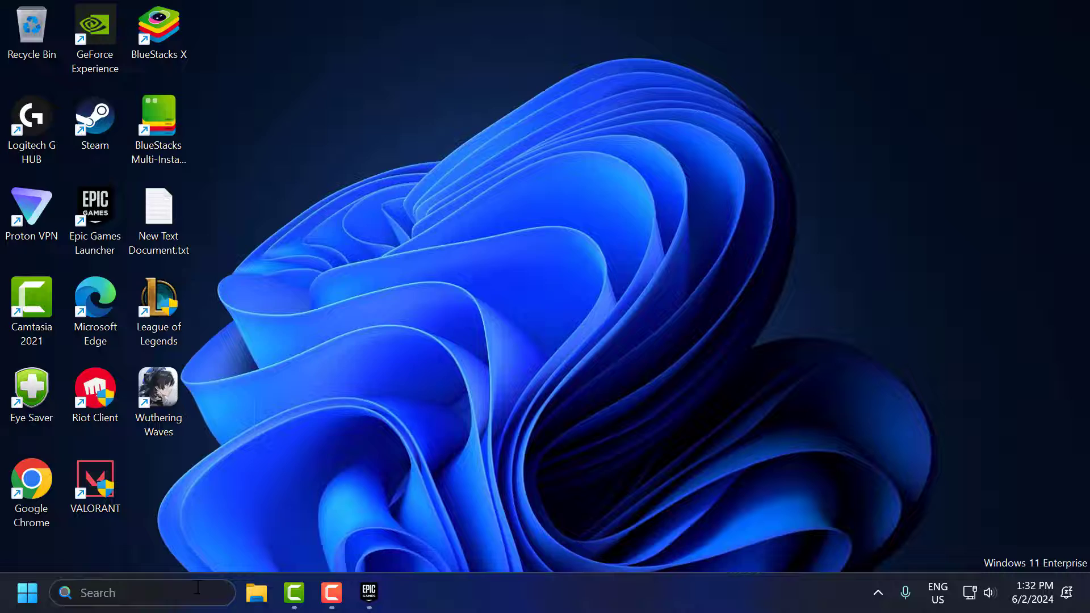
text(allo)
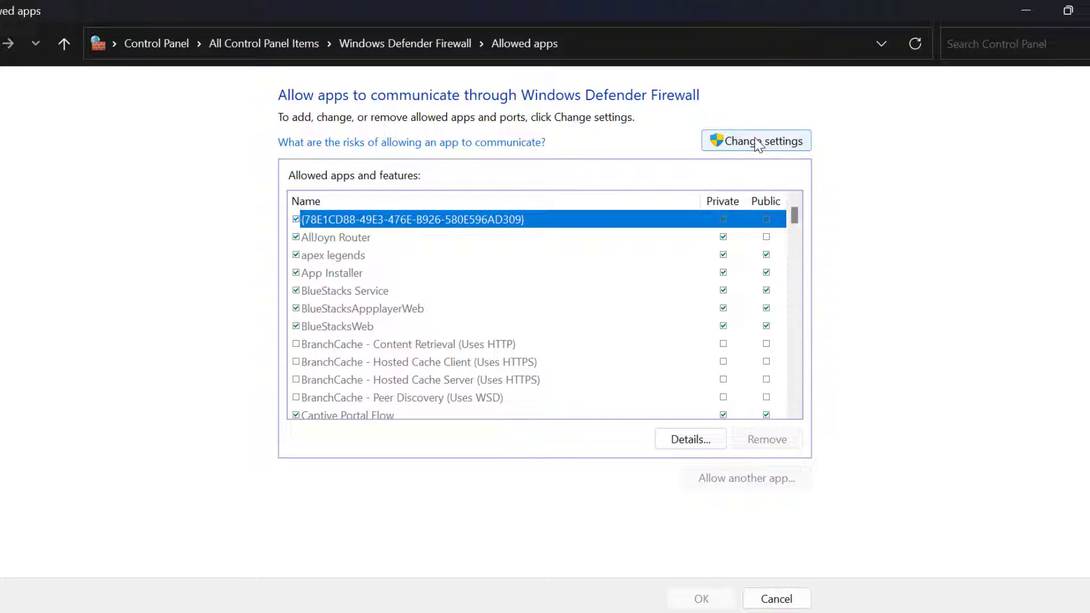
click(756, 143)
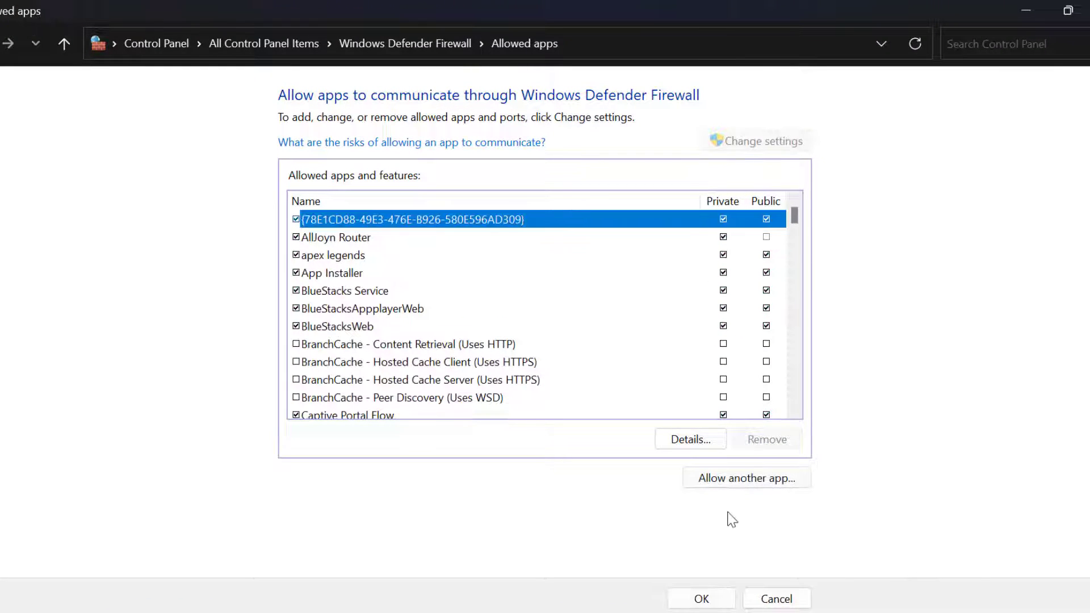
click(728, 483)
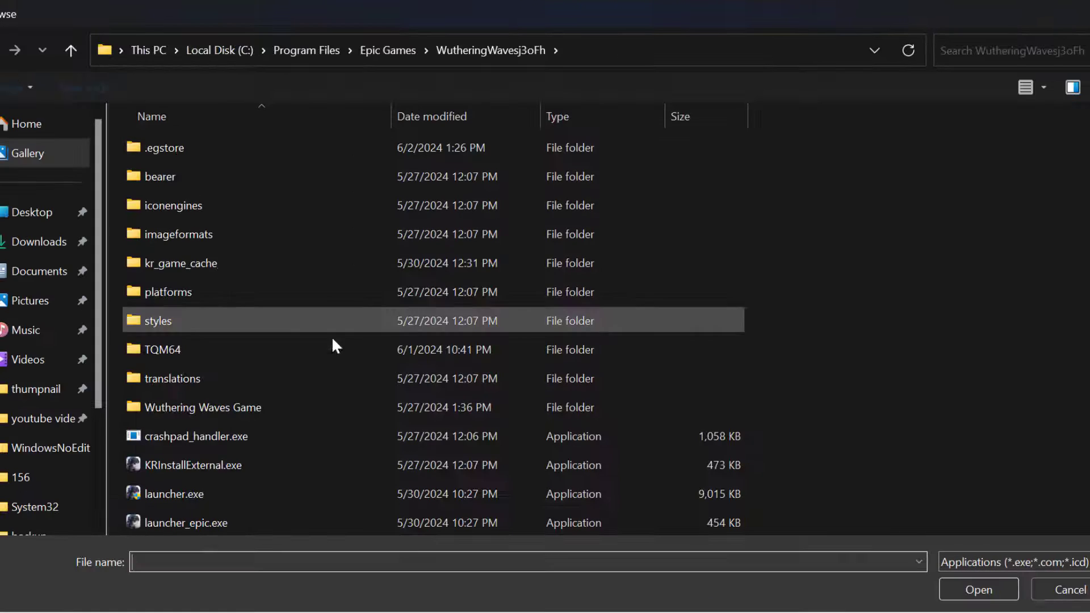
Pick launcher.exe from C:\Program Files\Epic Games\WutheringWavesj3oFh and add it as a firewall exception
click(231, 50)
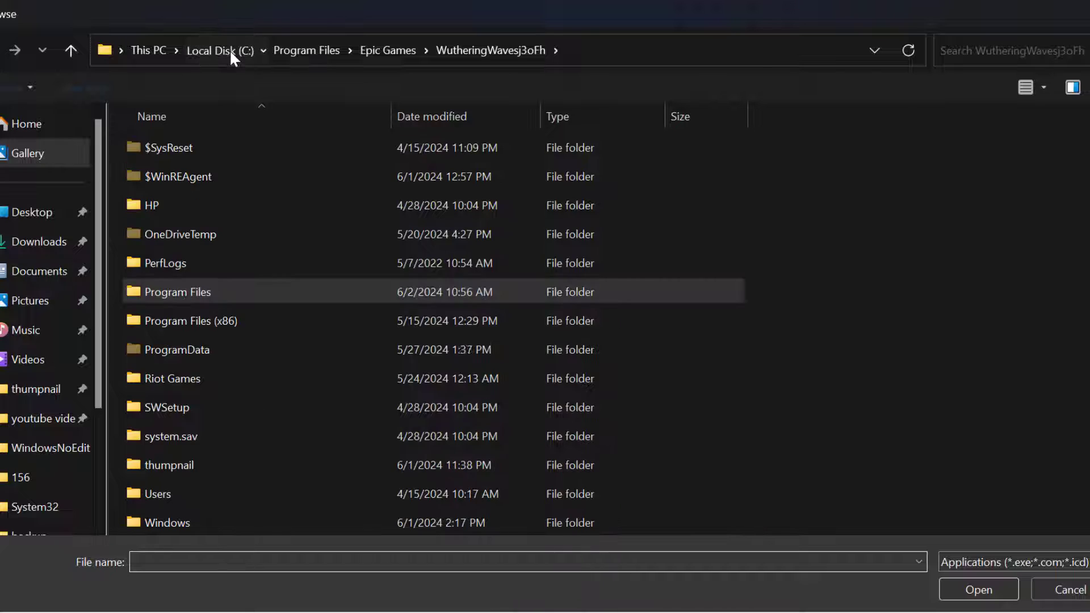
double_click(200, 293)
double_click(189, 292)
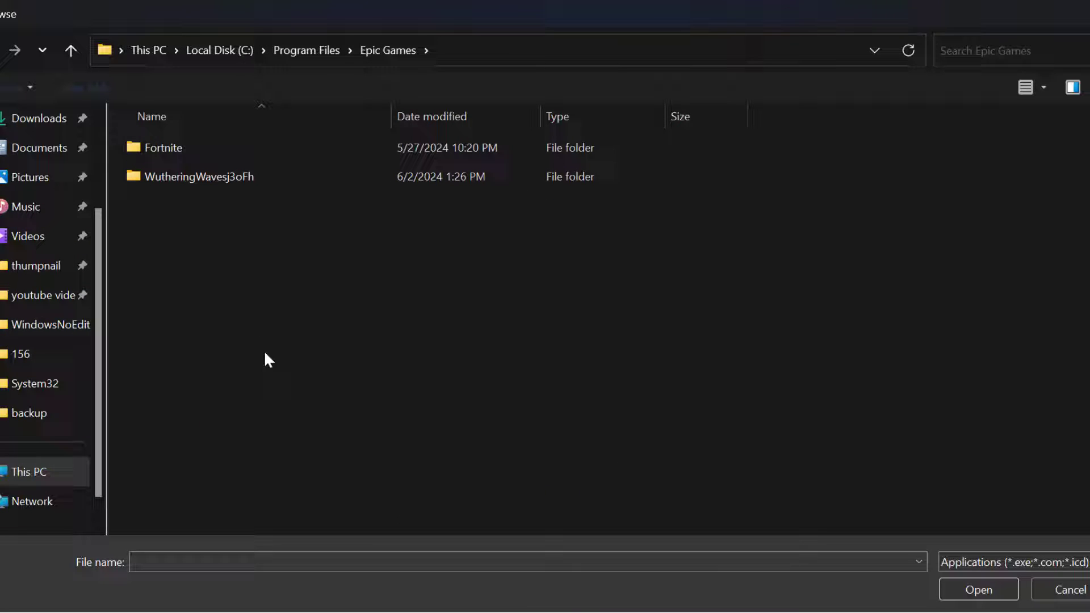
double_click(190, 177)
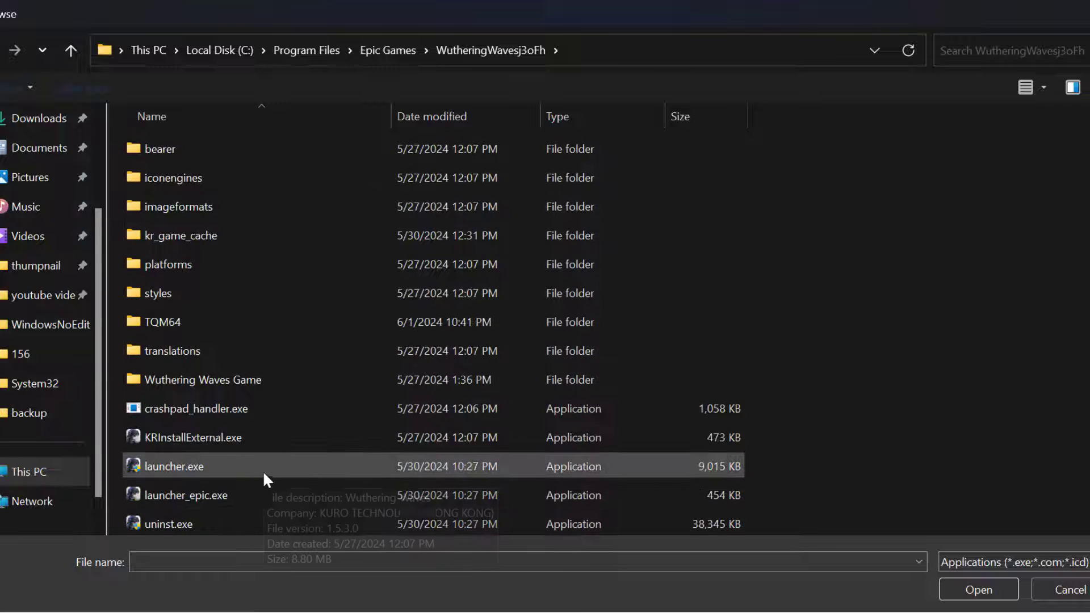
click(172, 469)
click(982, 590)
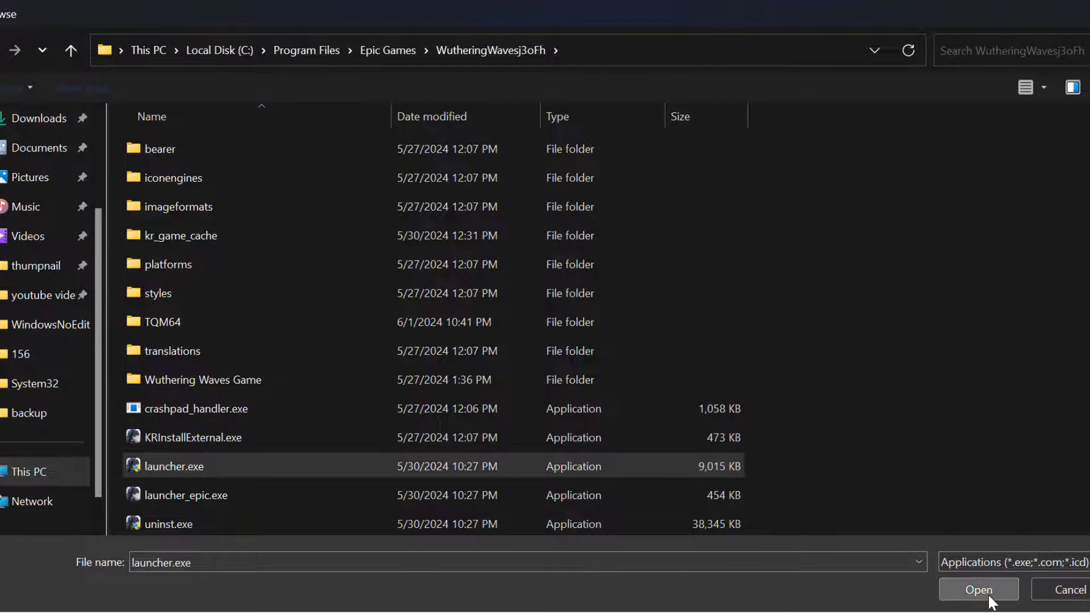
click(634, 484)
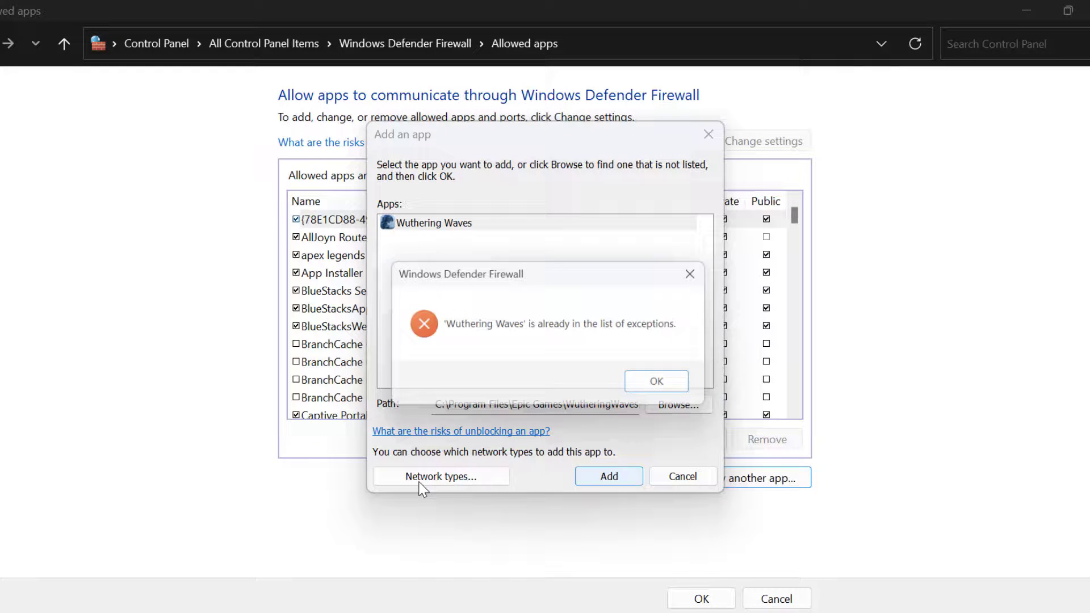
Dismiss the already-listed warning, confirm both Wuthering Waves entries allow private and public networks, and save with OK
click(670, 392)
click(682, 477)
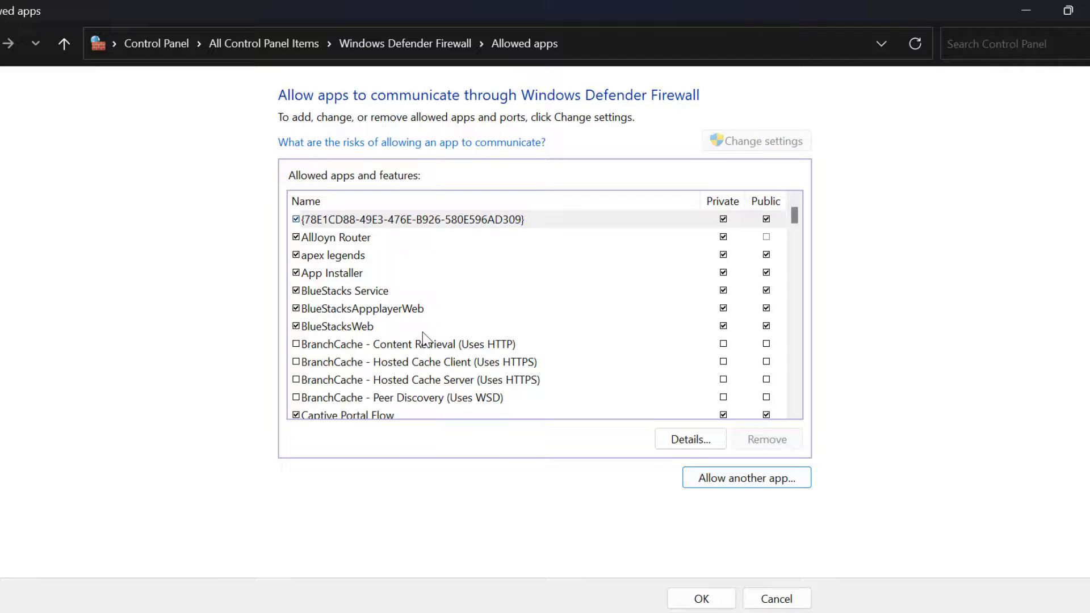
click(319, 272)
key(w)
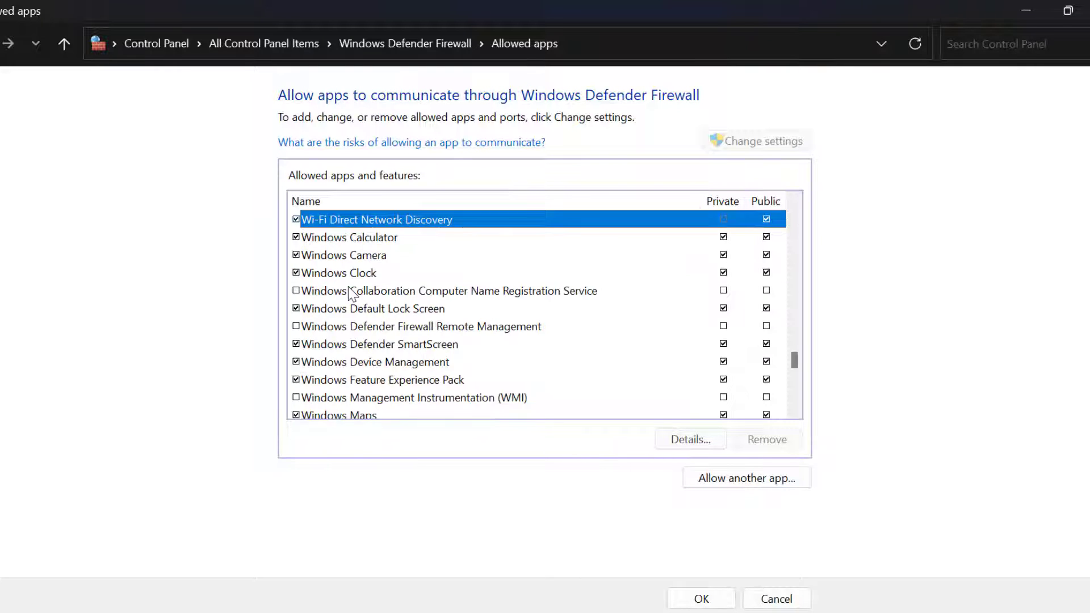
key(u)
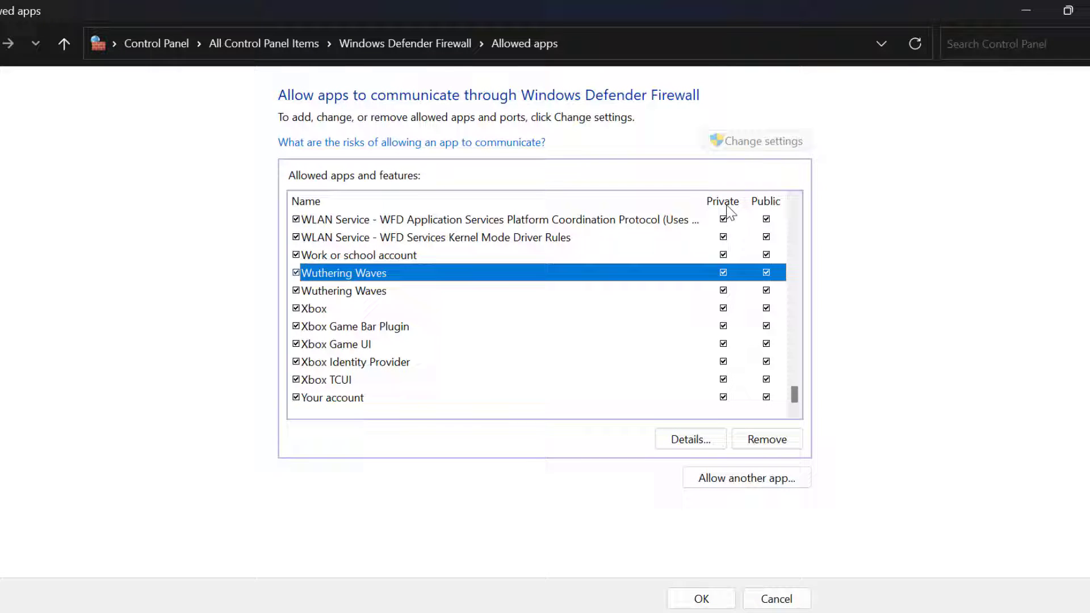
click(721, 287)
click(717, 279)
click(701, 599)
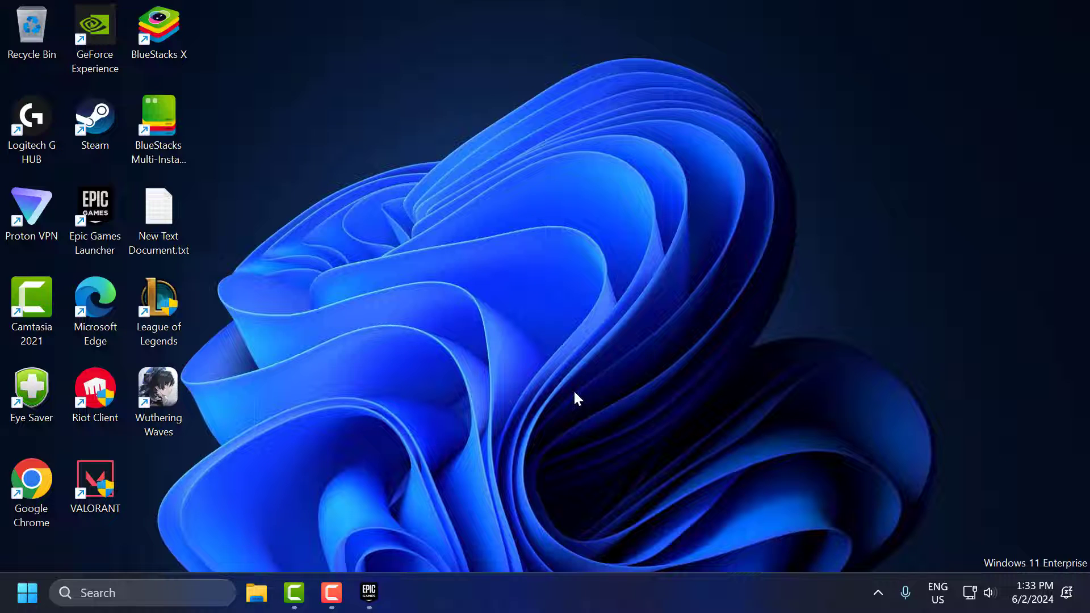
Launch System Configuration by searching 'mscon'
click(189, 592)
text(m)
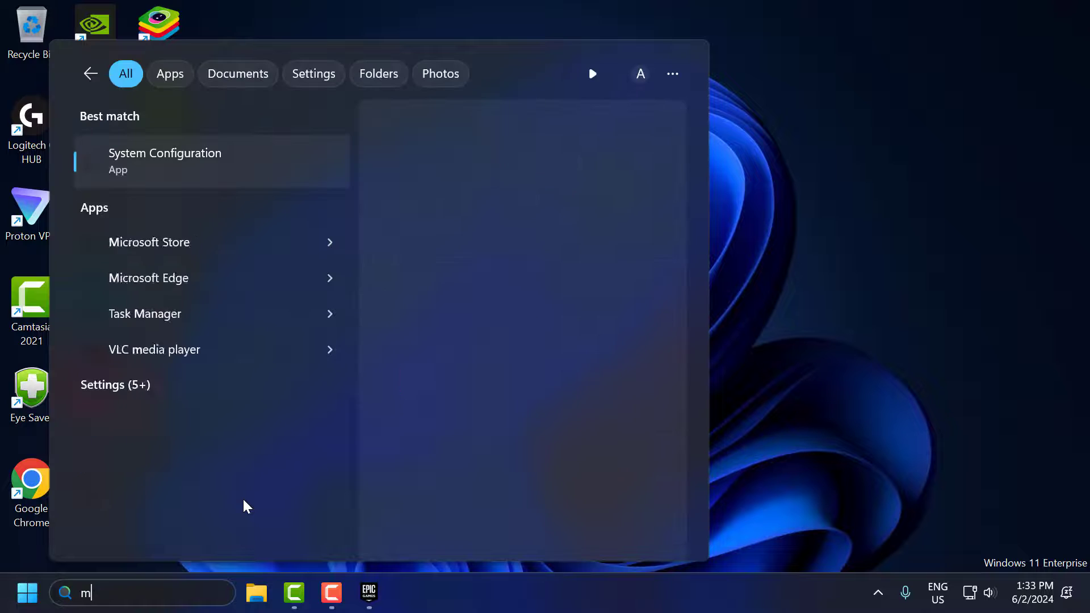
text(scon)
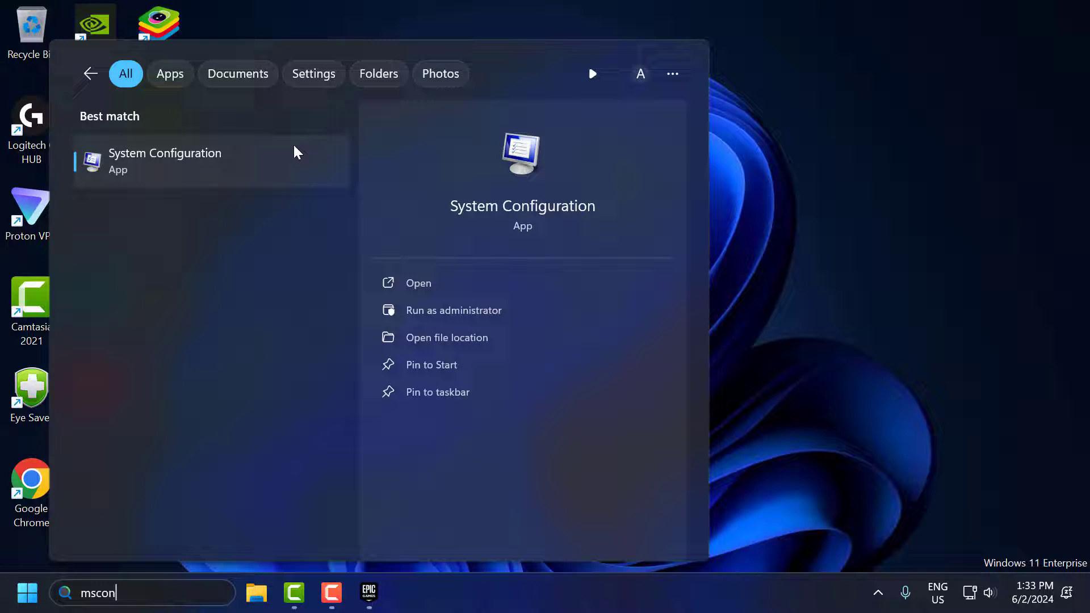
click(269, 176)
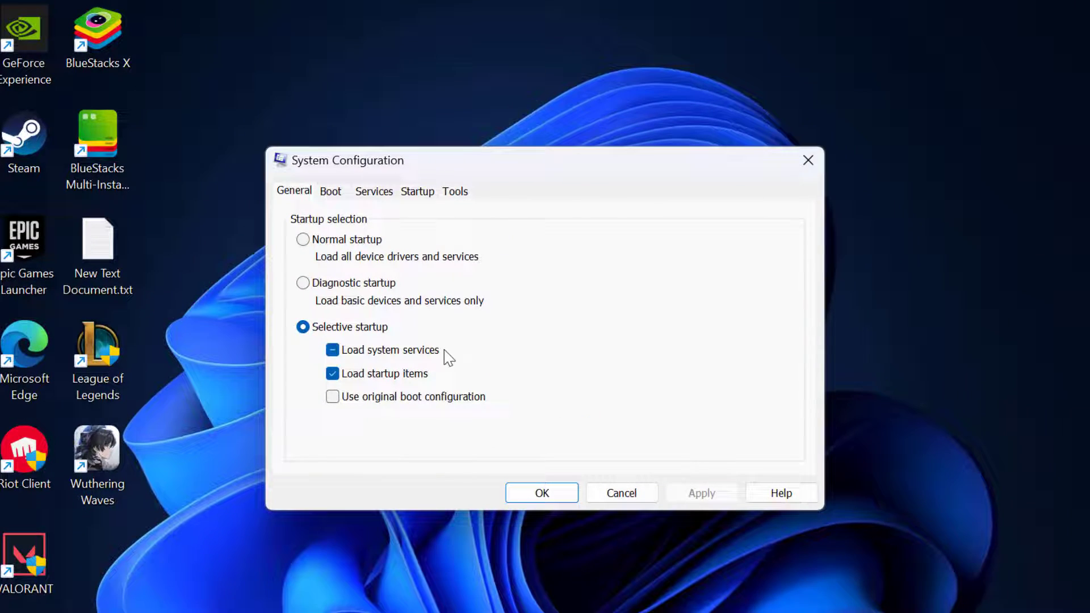
Tick Hide all Microsoft services on the Services tab and review the remaining third-party services
click(397, 166)
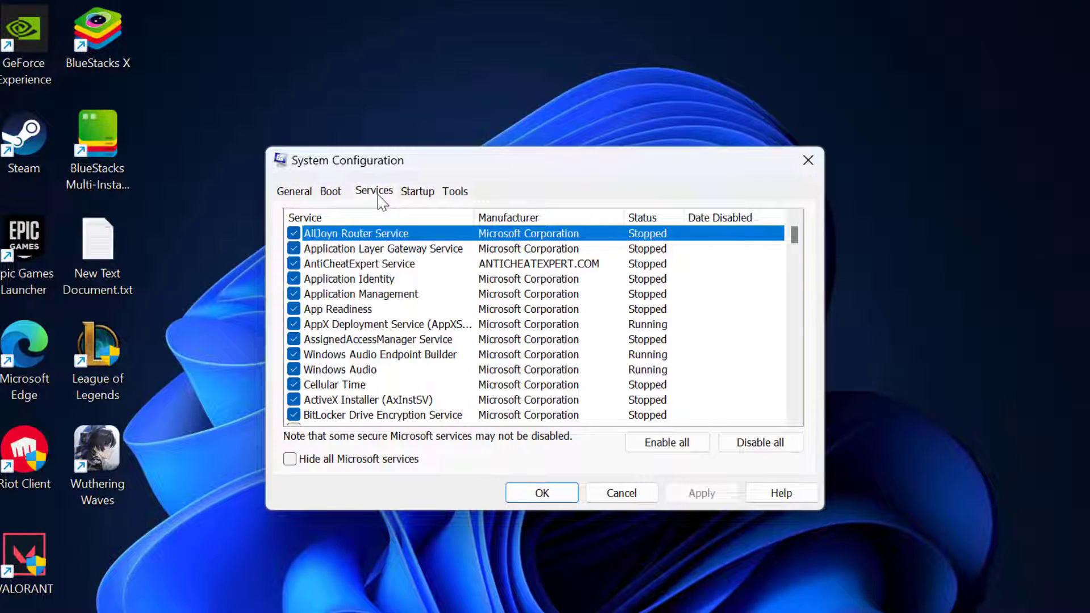
click(290, 461)
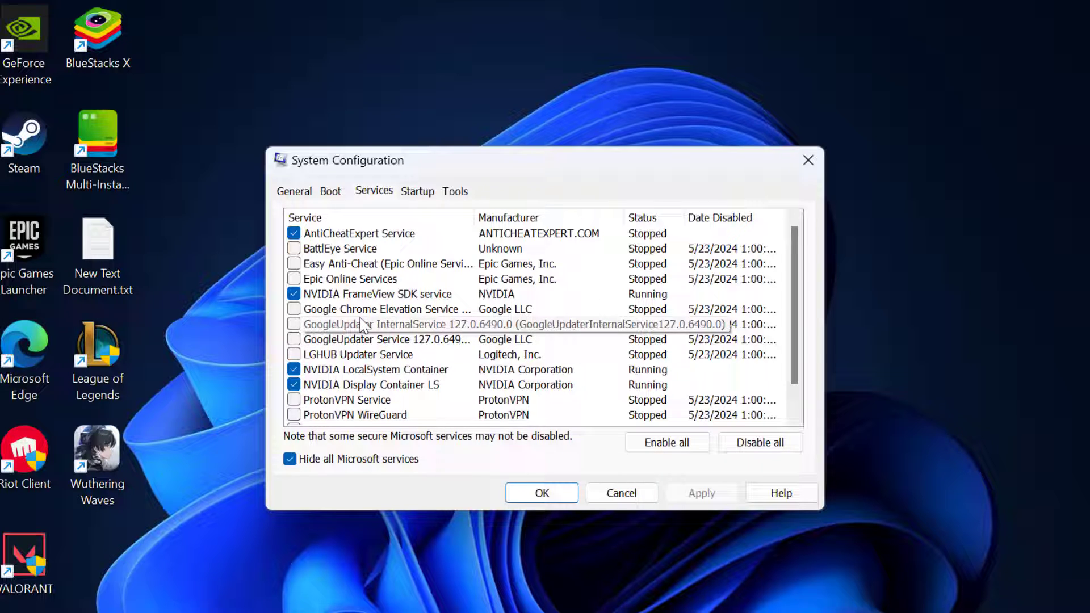
scroll(345, 366, down, 1)
scroll(345, 366, up, 1)
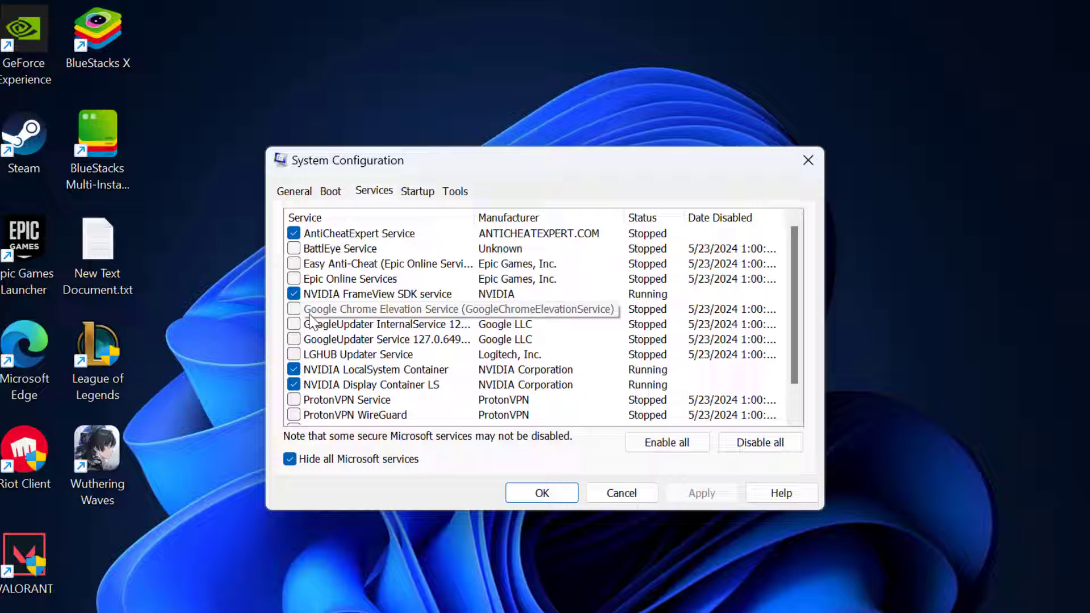
scroll(341, 318, down, 1)
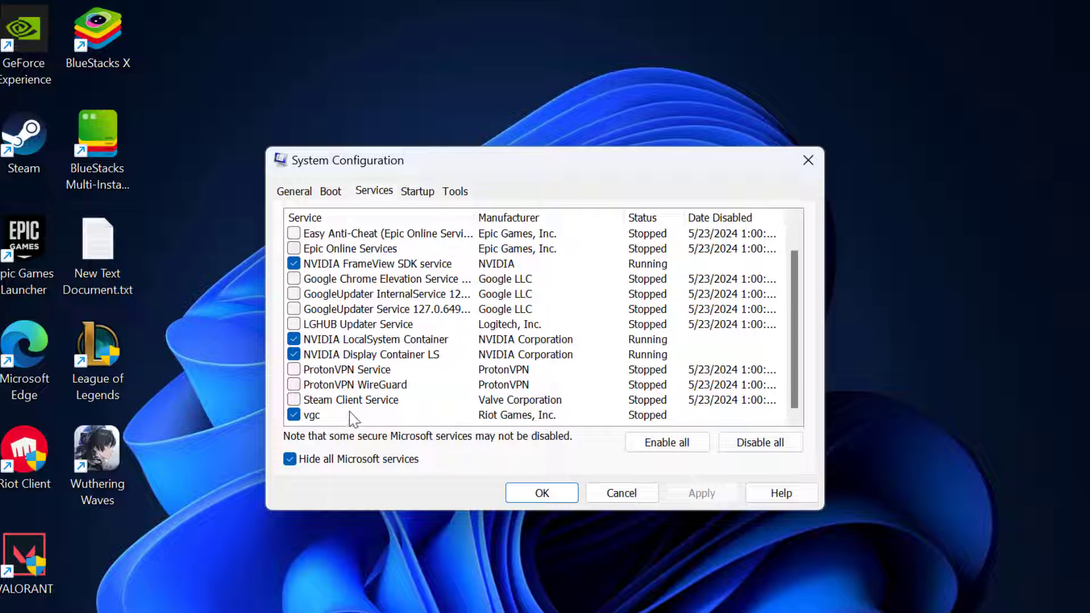
scroll(352, 419, up, 1)
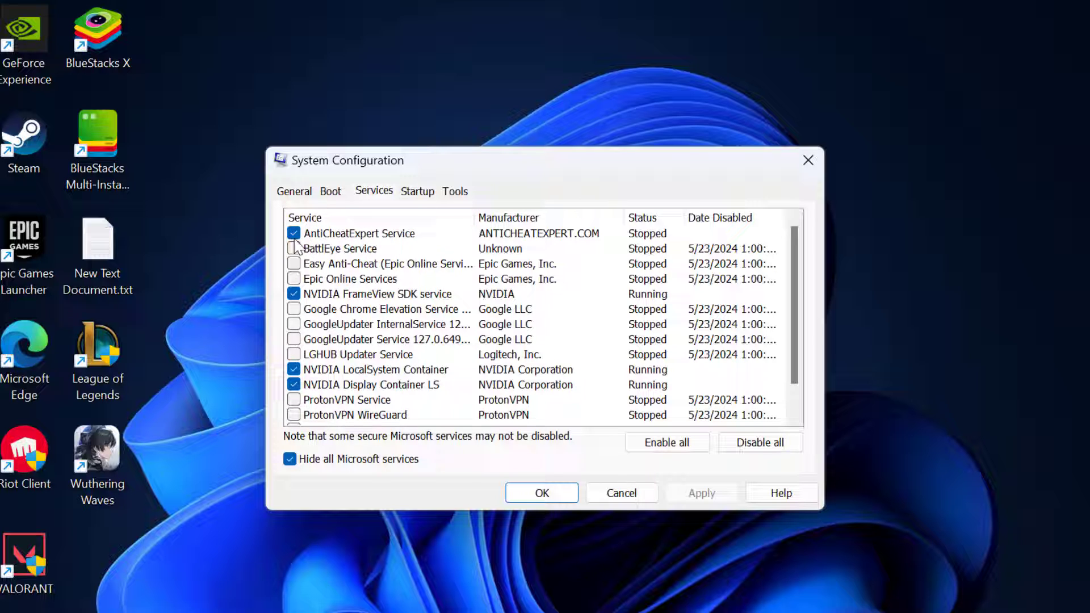
scroll(356, 291, down, 1)
scroll(332, 295, up, 1)
Open Task Manager from the Startup tab, maximize it to review the mostly disabled startup apps, then close it
click(415, 196)
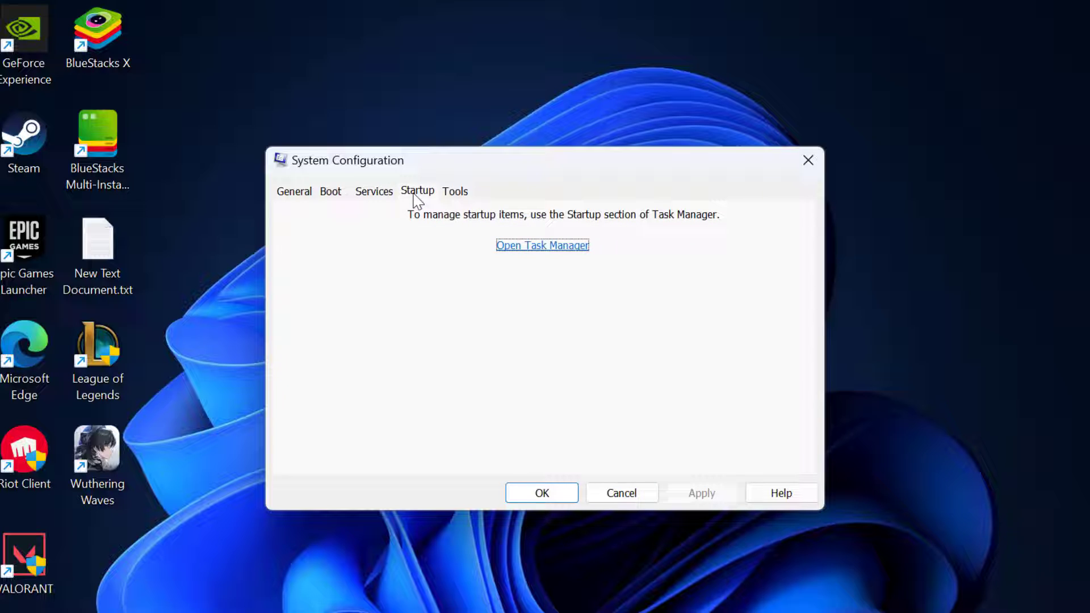
click(534, 246)
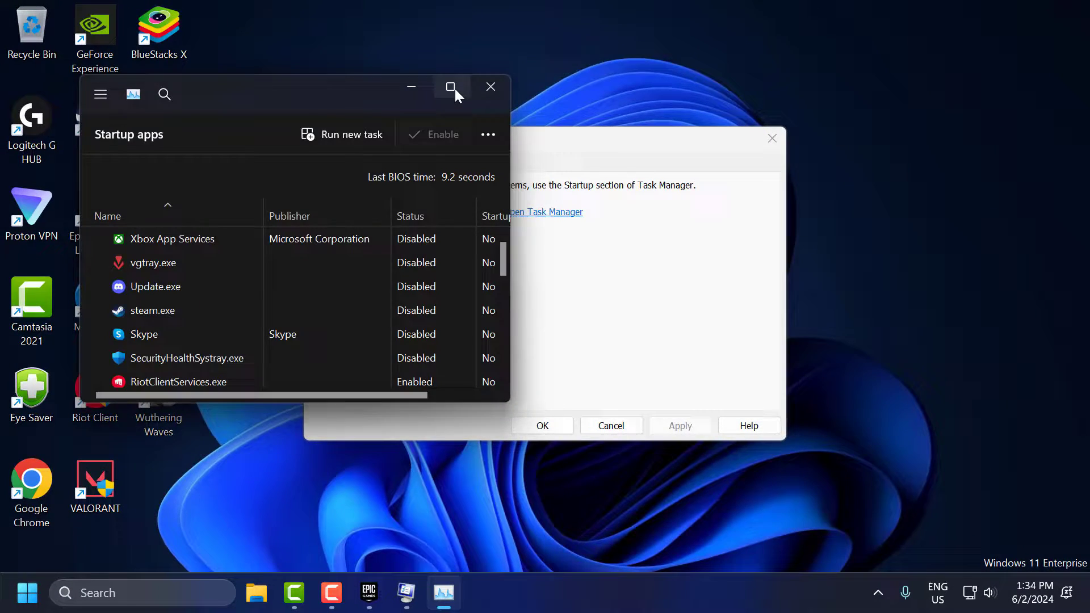
click(452, 88)
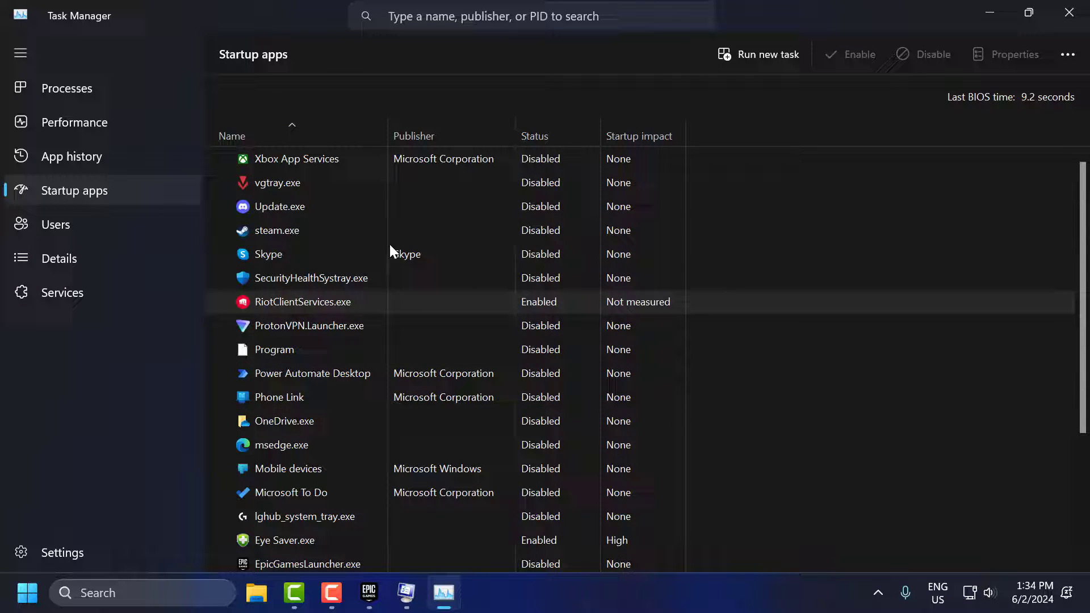
click(1084, 14)
Confirm System Configuration with OK, keeping Microsoft services hidden
click(542, 425)
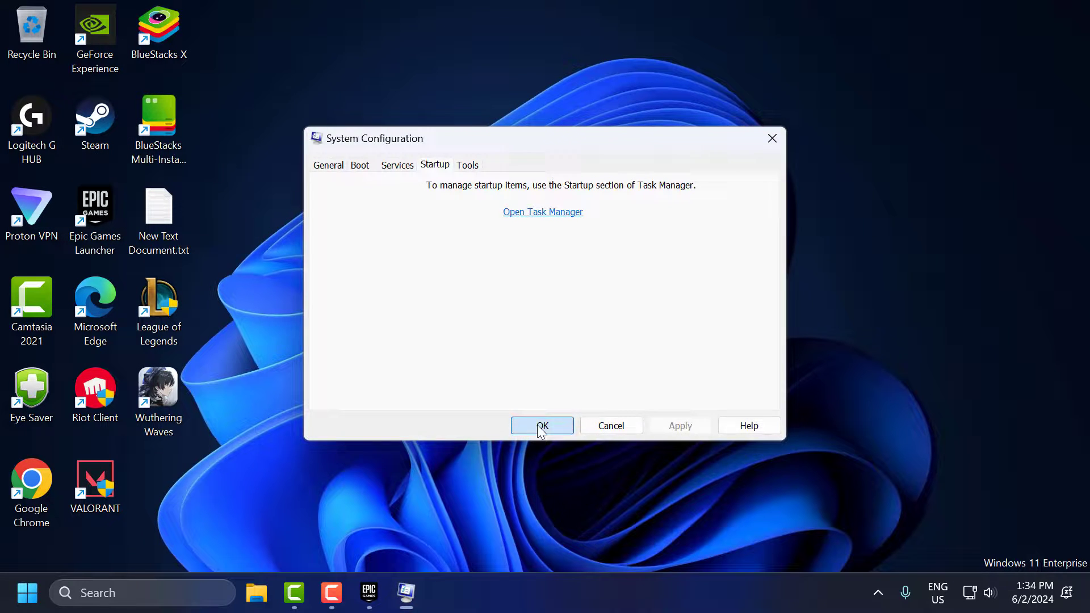